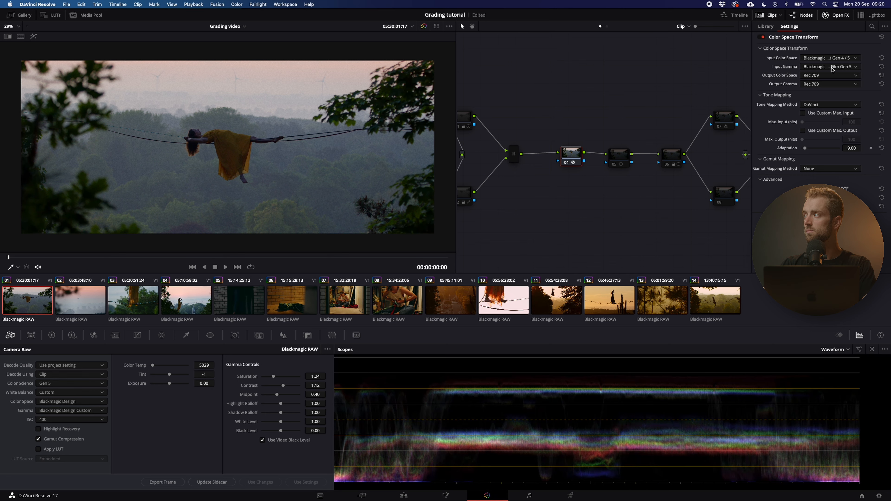
Step: Hide the Open FX settings, enable node 01 and bring up its primary color wheels
{"action": "left_click", "coordinate": [842, 16]}
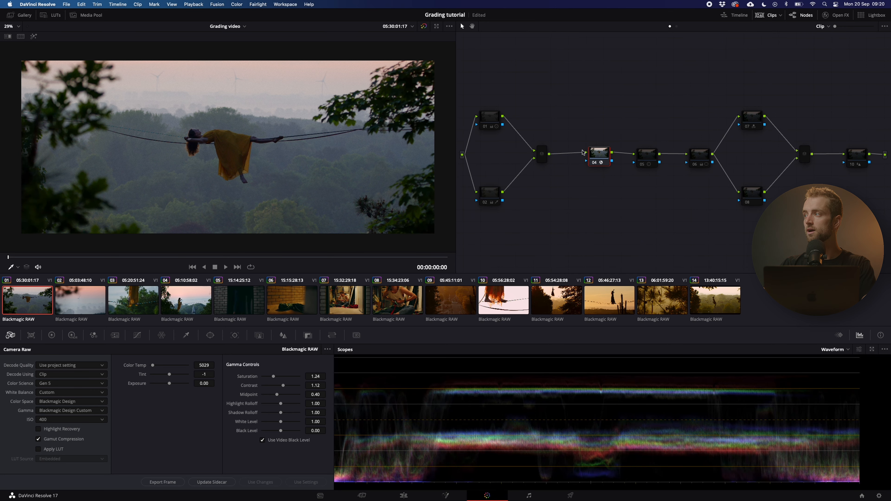
{"action": "left_click", "coordinate": [498, 118]}
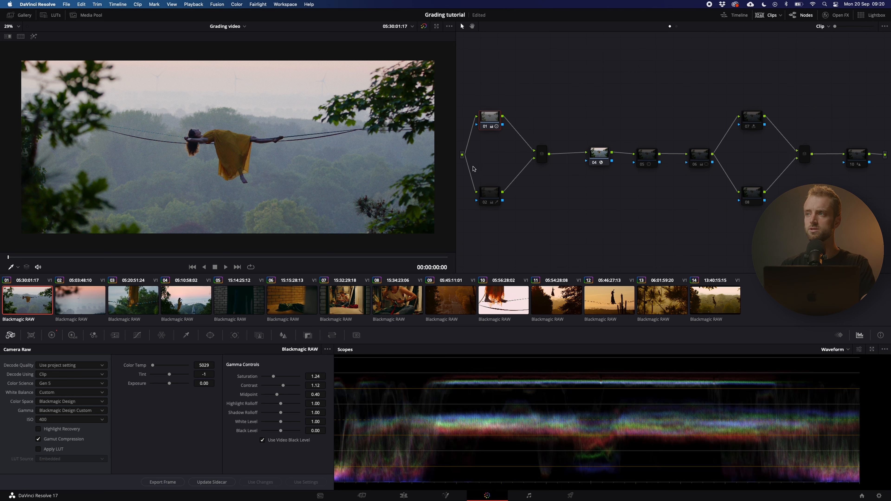
{"action": "left_click", "coordinate": [598, 155]}
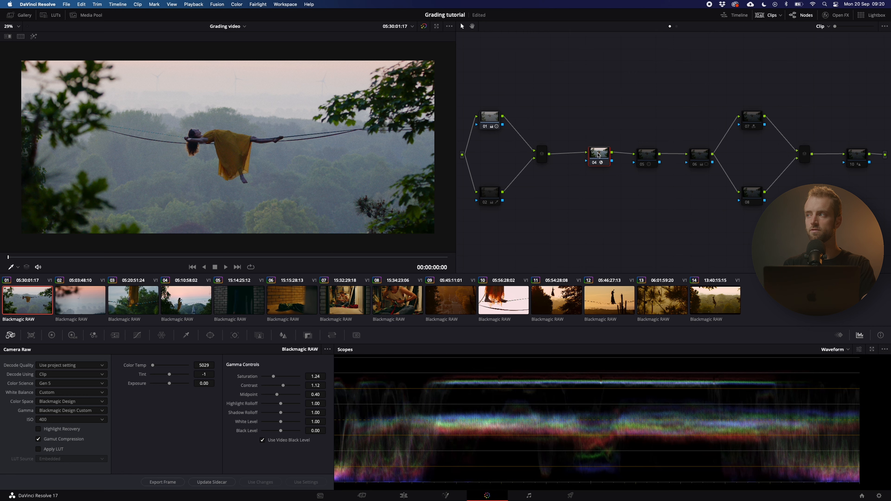
{"action": "left_click", "coordinate": [498, 119]}
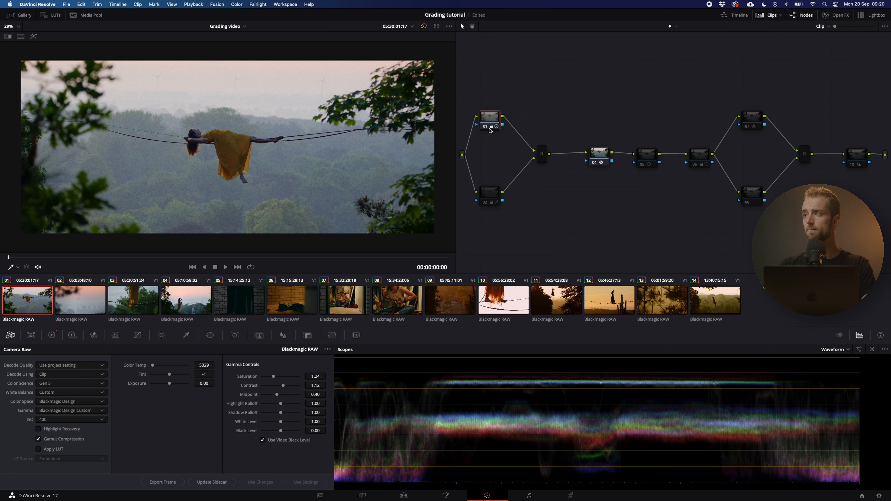
{"action": "left_click", "coordinate": [53, 334]}
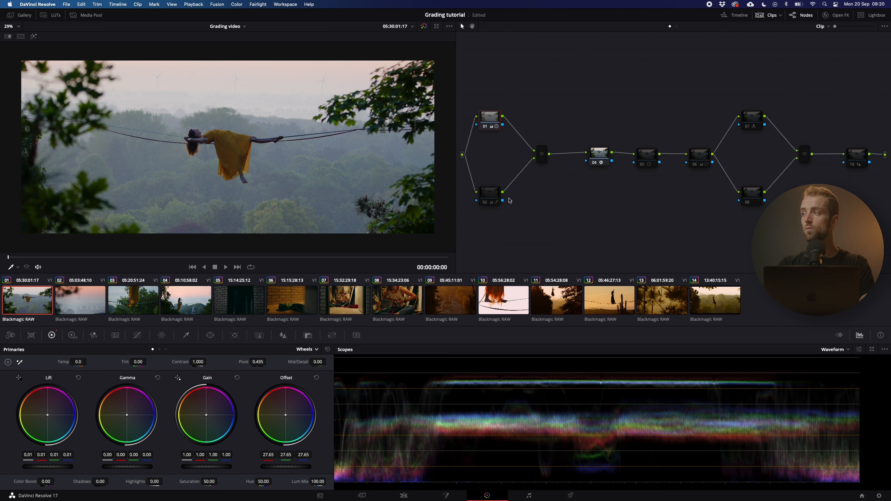
Step: Enable node 02 and set its luminance qualifier's low limit to about 62.7, checking the selection in highlight view
{"action": "left_click", "coordinate": [492, 196]}
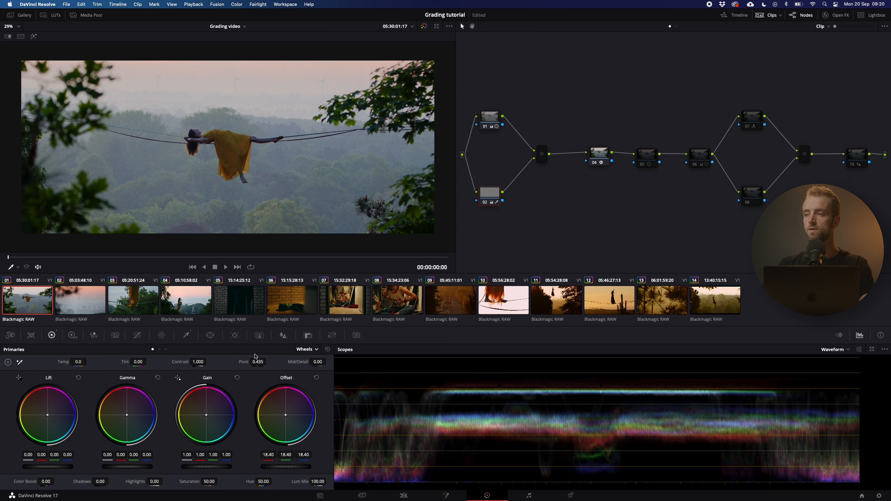
{"action": "left_click", "coordinate": [191, 338]}
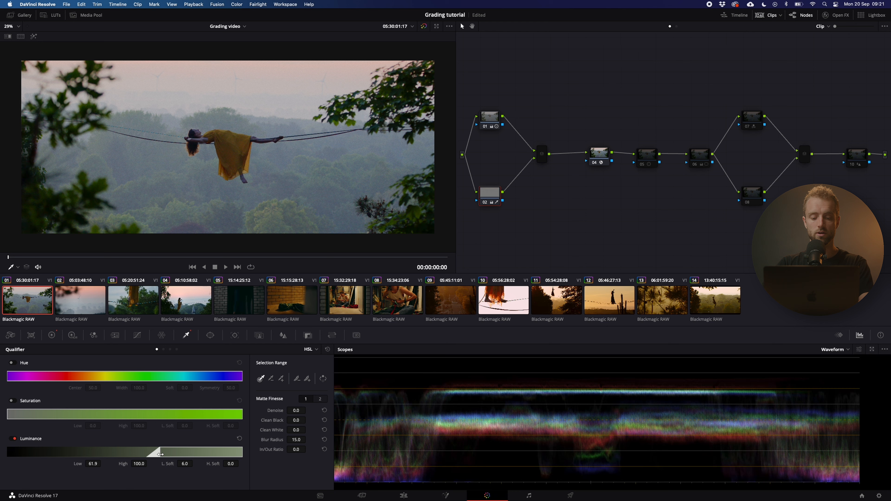
{"action": "key", "text": "ctrl+super+space"}
{"action": "key", "text": "shift+h"}
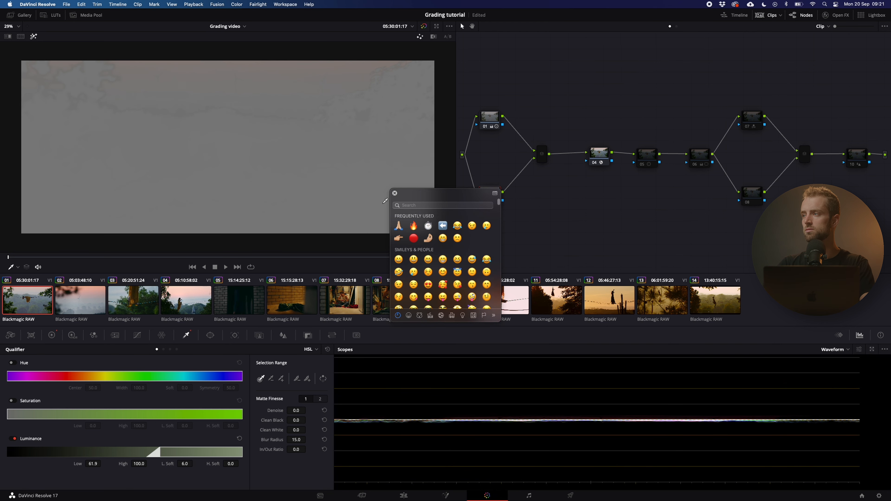
{"action": "left_click", "coordinate": [394, 194]}
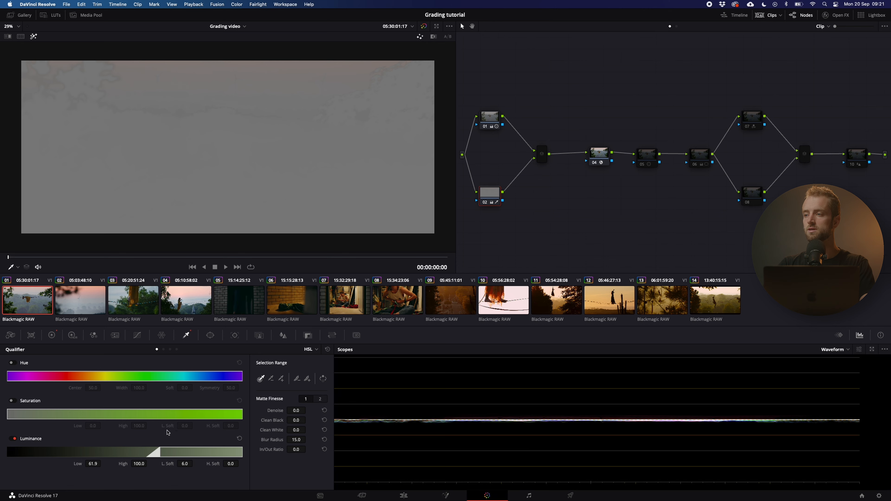
{"action": "mouse_move", "coordinate": [158, 451]}
{"action": "left_mouse_down"}
{"action": "mouse_move", "coordinate": [125, 452]}
{"action": "mouse_move", "coordinate": [161, 452]}
{"action": "left_mouse_up"}
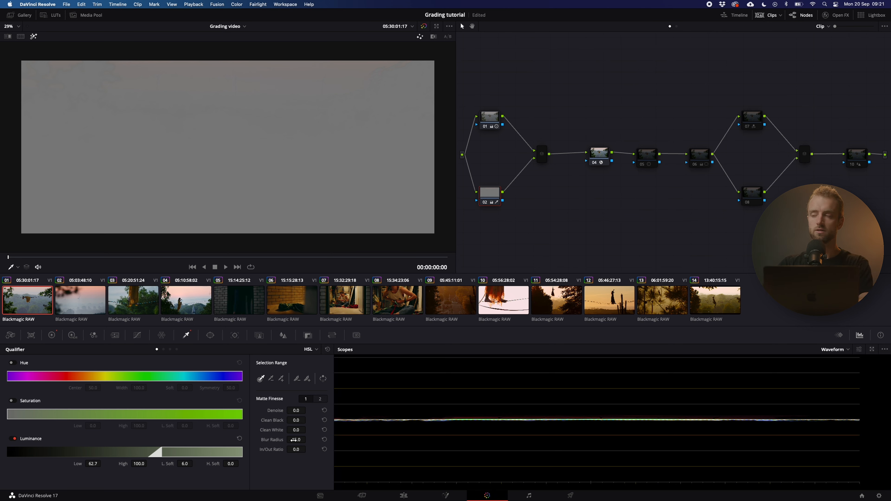
{"action": "key", "text": "shift+h"}
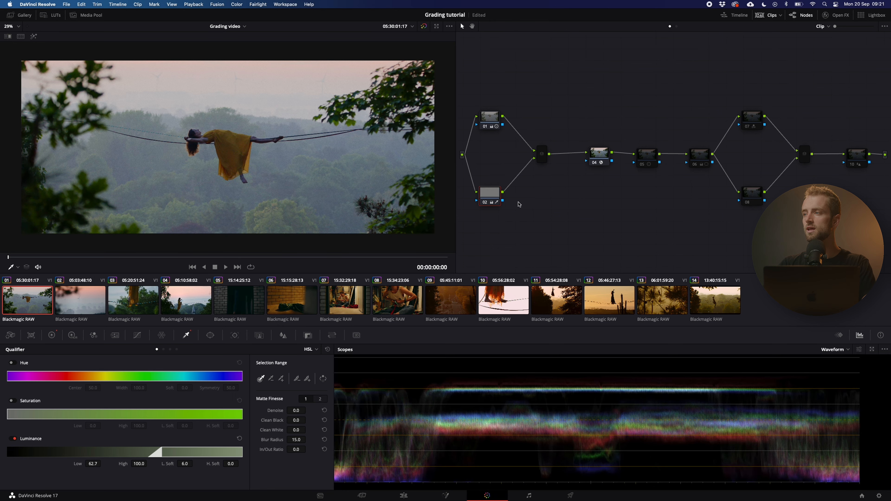
Step: Show node 02's primary color wheels and compare the shot with the node disabled and enabled
{"action": "left_click", "coordinate": [57, 336]}
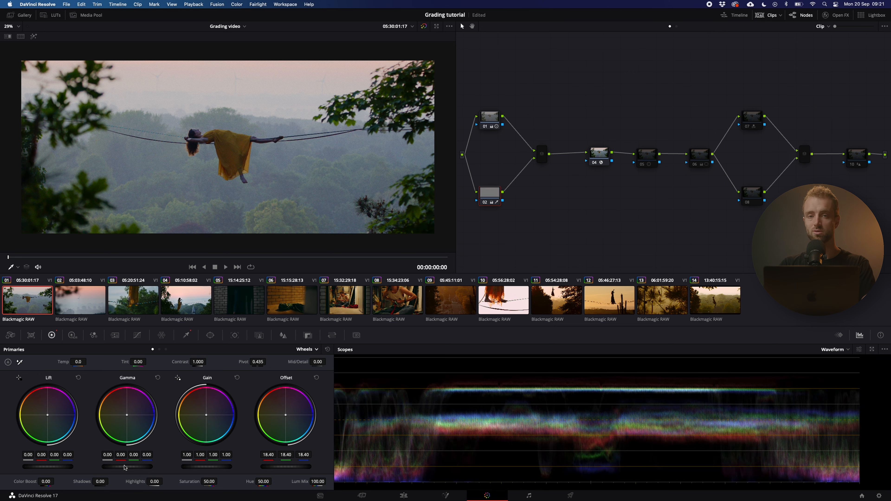
{"action": "key", "text": "super+d"}
{"action": "key", "text": "super+d"}
{"action": "key", "text": "super+d"}
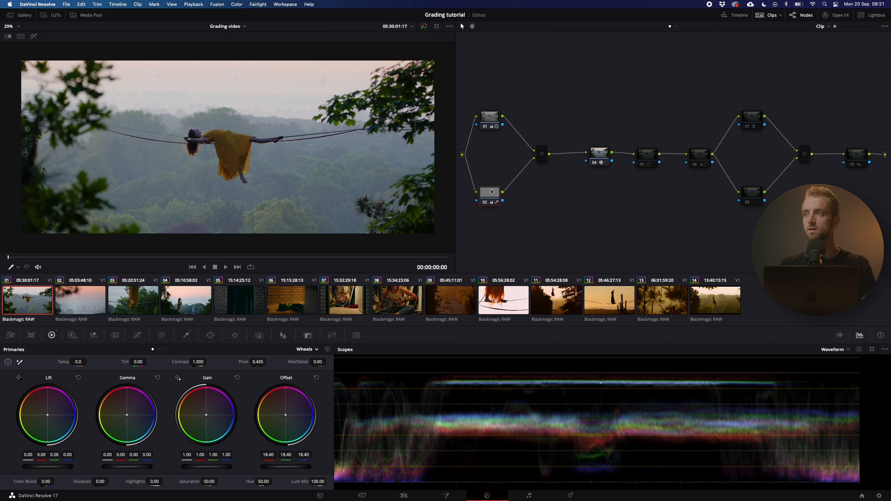
{"action": "key", "text": "super+d"}
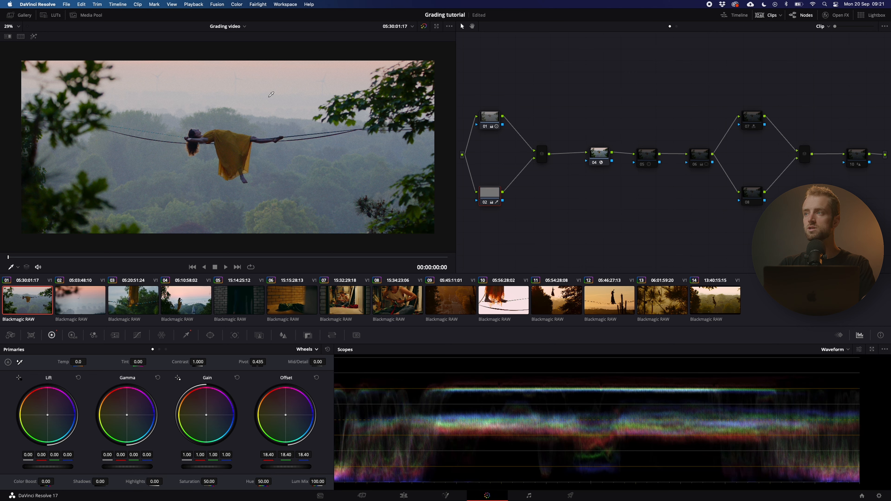
{"action": "key", "text": "super+d"}
{"action": "key", "text": "super+d"}
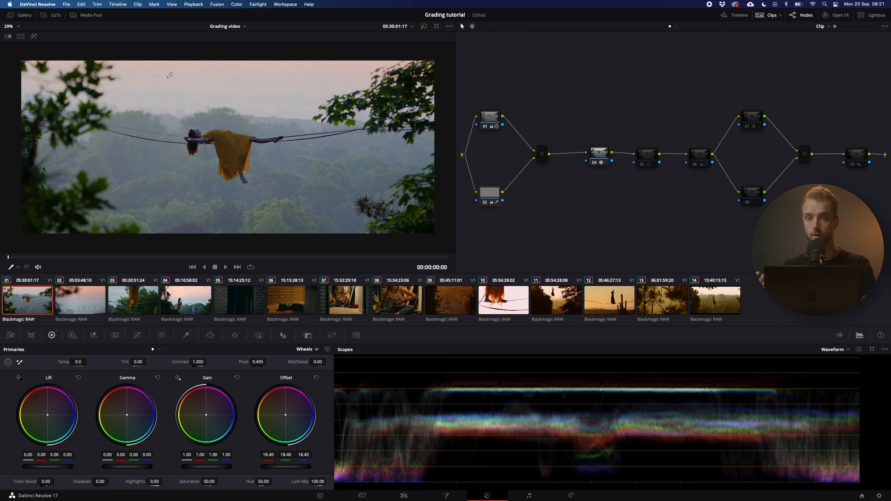
Step: Enable nodes 05 and 06 and display node 06's circular window over the hanging subject
{"action": "left_click", "coordinate": [653, 151]}
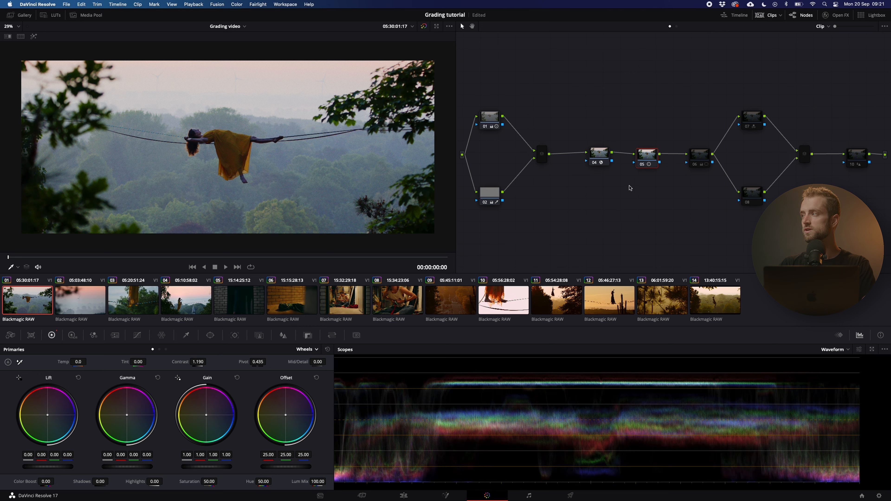
{"action": "left_click", "coordinate": [705, 160]}
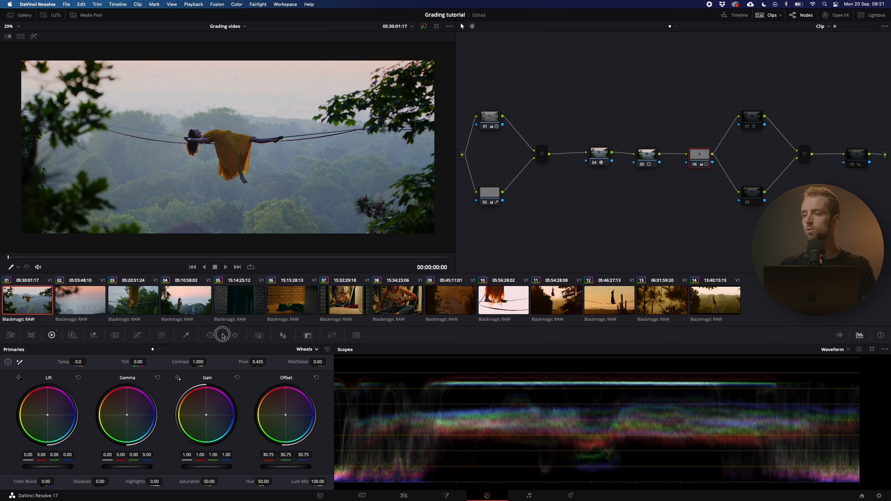
{"action": "left_click", "coordinate": [214, 336]}
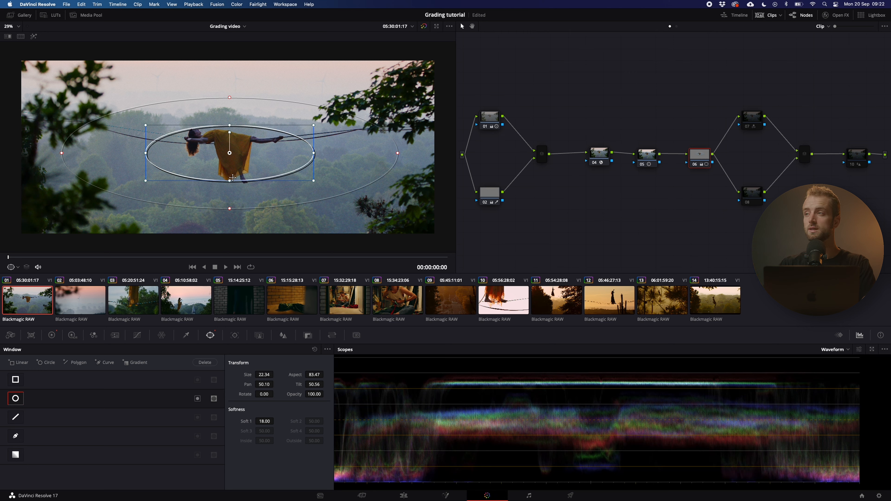
Step: Try zero softness on node 06's circular window, restore it to 18, and nudge the window to pan 50.06 and tilt 50.62
{"action": "left_click_drag", "start_coordinate": [230, 98], "coordinate": [230, 145]}
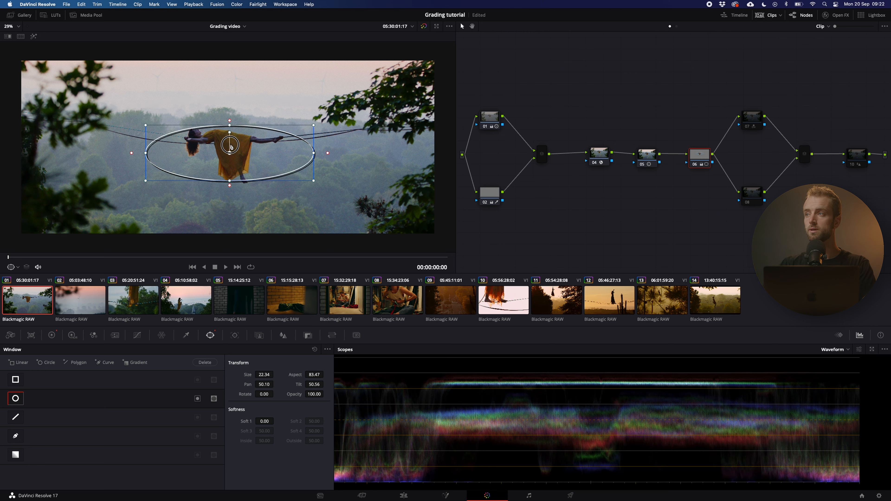
{"action": "key", "text": "shift+h"}
{"action": "key", "text": "shift+h"}
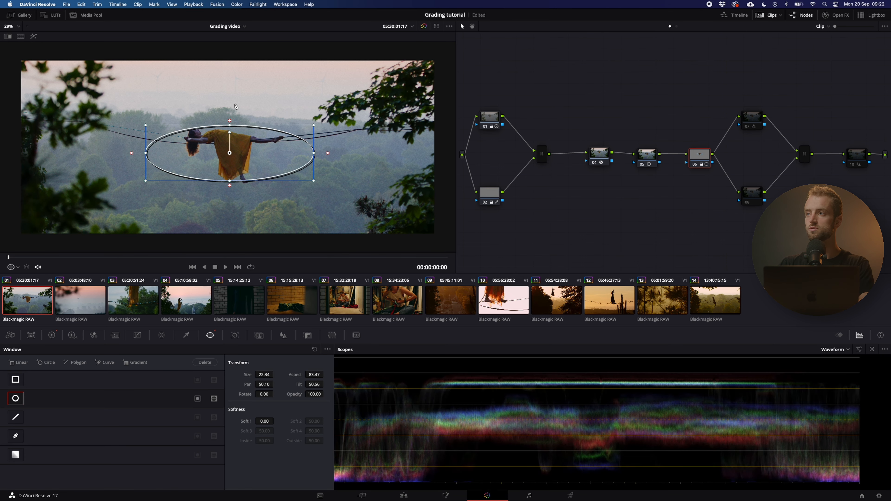
{"action": "left_click_drag", "start_coordinate": [231, 121], "coordinate": [228, 53]}
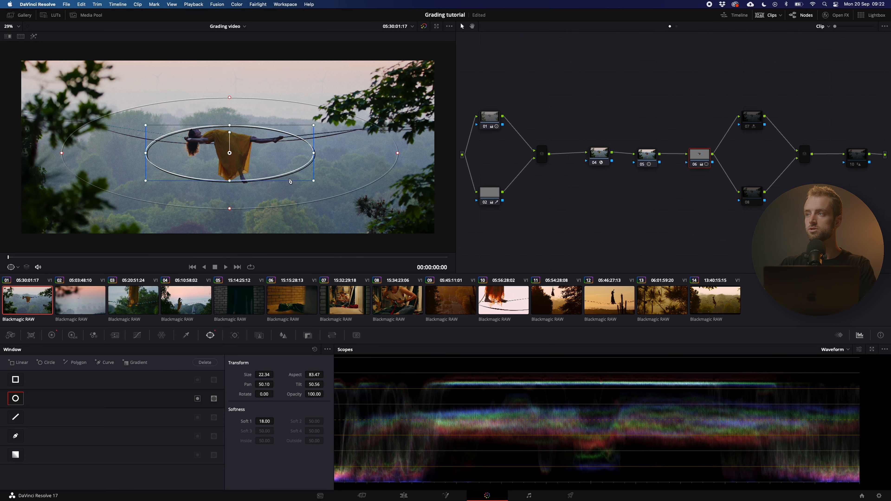
{"action": "left_click_drag", "start_coordinate": [269, 151], "coordinate": [268, 149]}
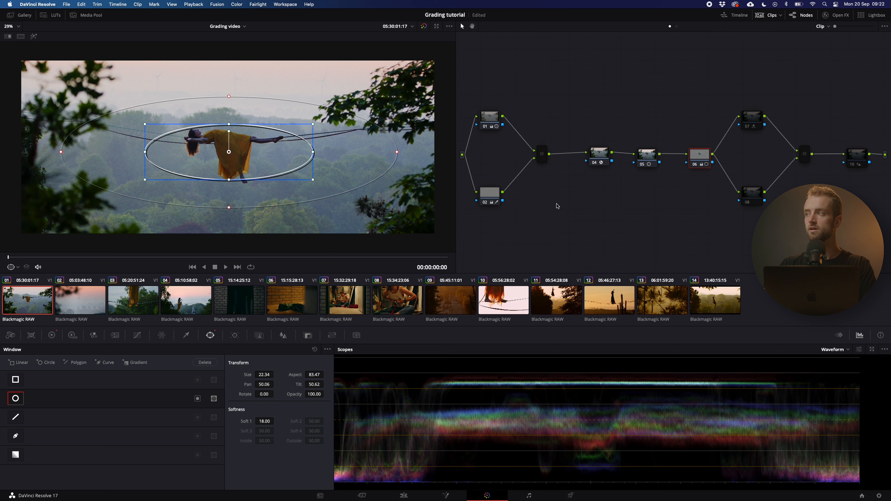
{"action": "left_click", "coordinate": [731, 168]}
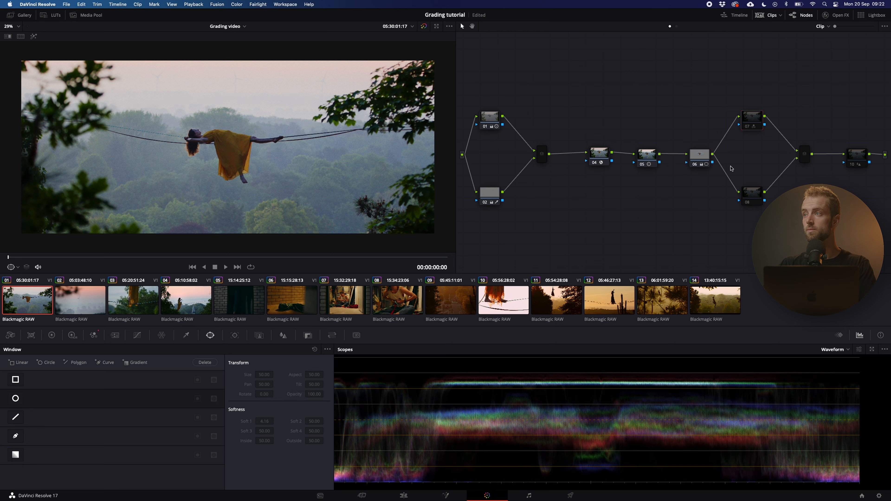
Step: Compare the image with node 06 disabled and enabled
{"action": "left_click", "coordinate": [699, 159]}
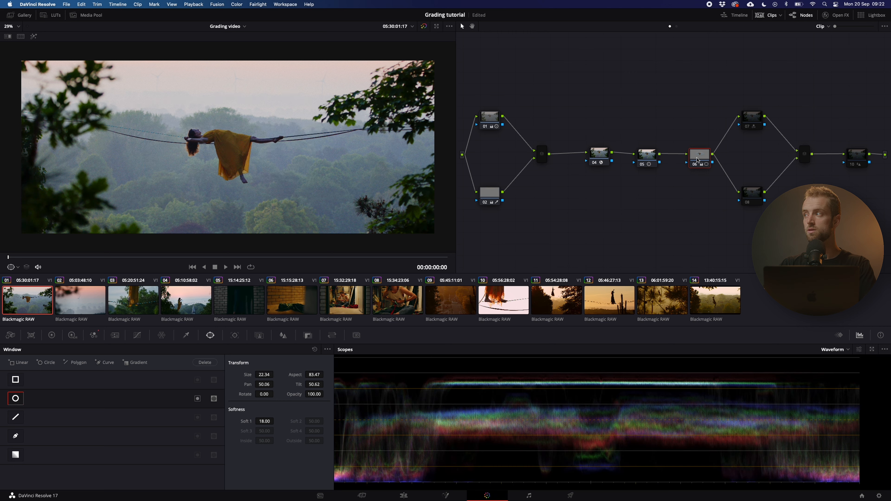
{"action": "left_click", "coordinate": [758, 118]}
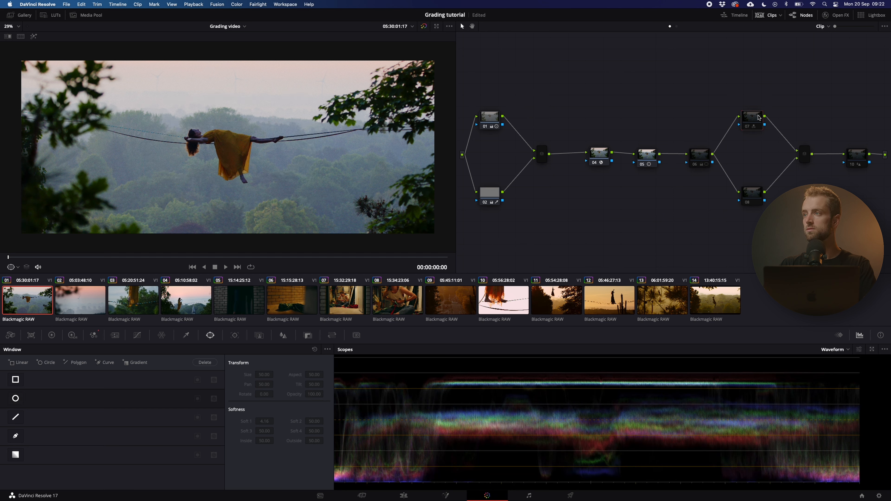
{"action": "left_click", "coordinate": [699, 156]}
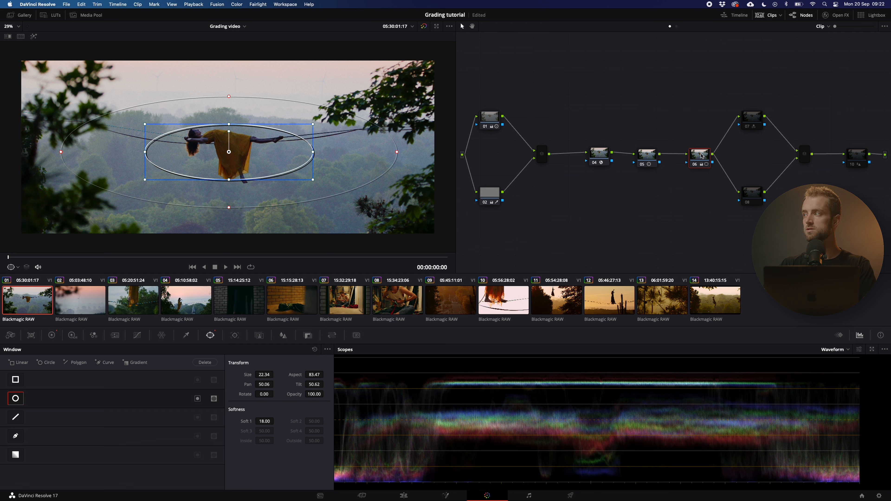
{"action": "left_click", "coordinate": [758, 118]}
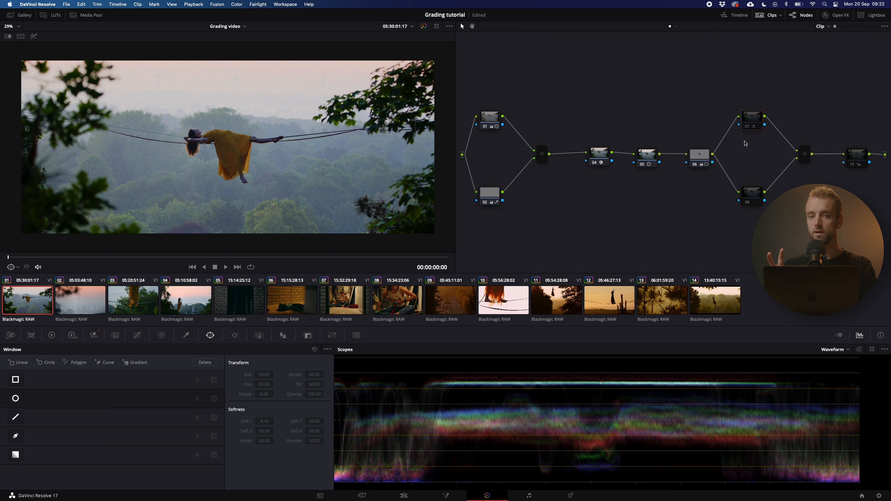
Step: Check which color space is assigned to node 07 without changing it
{"action": "right_click", "coordinate": [754, 118]}
{"action": "mouse_move", "coordinate": [766, 206]}
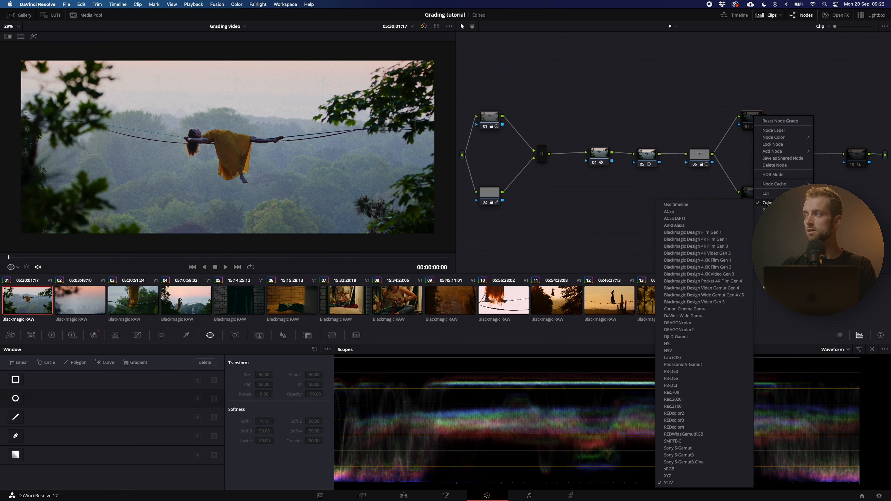
{"action": "left_click", "coordinate": [614, 260]}
{"action": "left_click", "coordinate": [782, 94]}
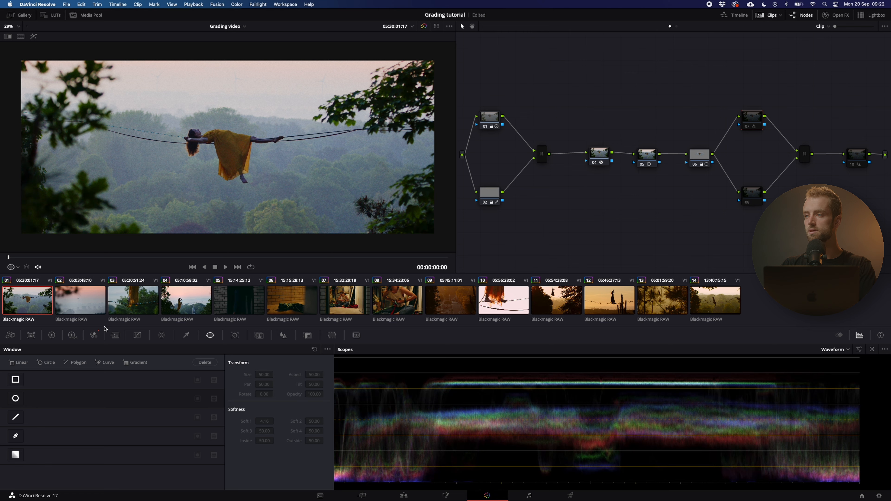
Step: Bring up node 07's RGB Mixer settings and enable the node, toggling it to compare the look before and after
{"action": "left_click", "coordinate": [94, 335]}
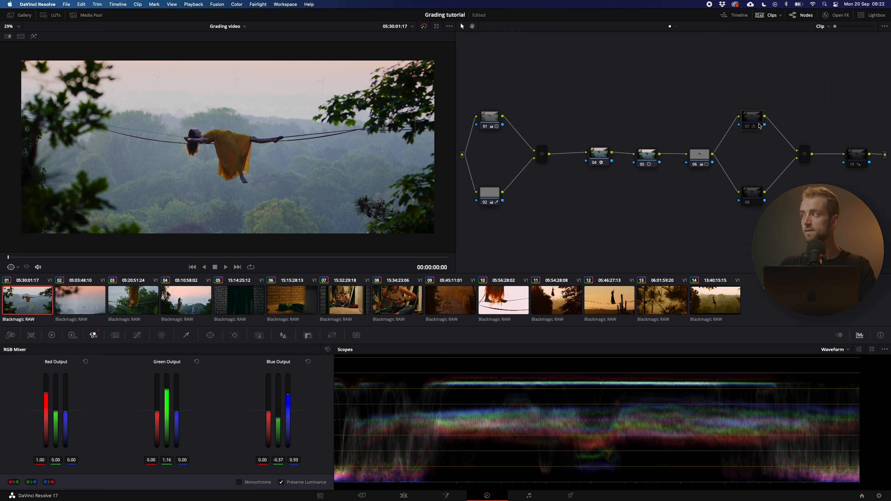
{"action": "key", "text": "super+d"}
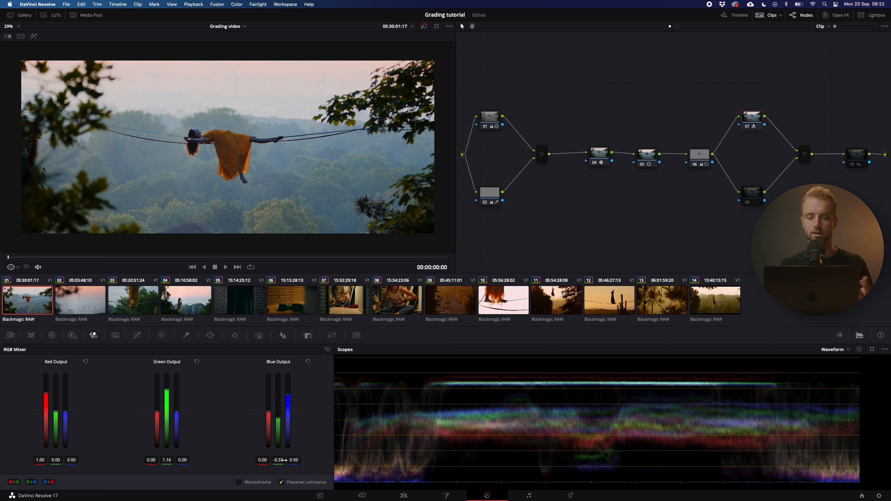
{"action": "key", "text": "super+d"}
{"action": "key", "text": "super+d"}
{"action": "key", "text": "super+d"}
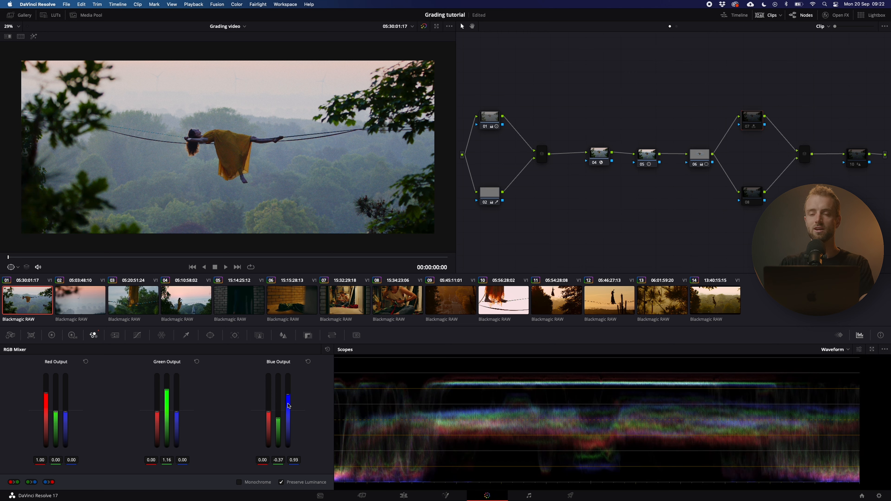
{"action": "key", "text": "super+d"}
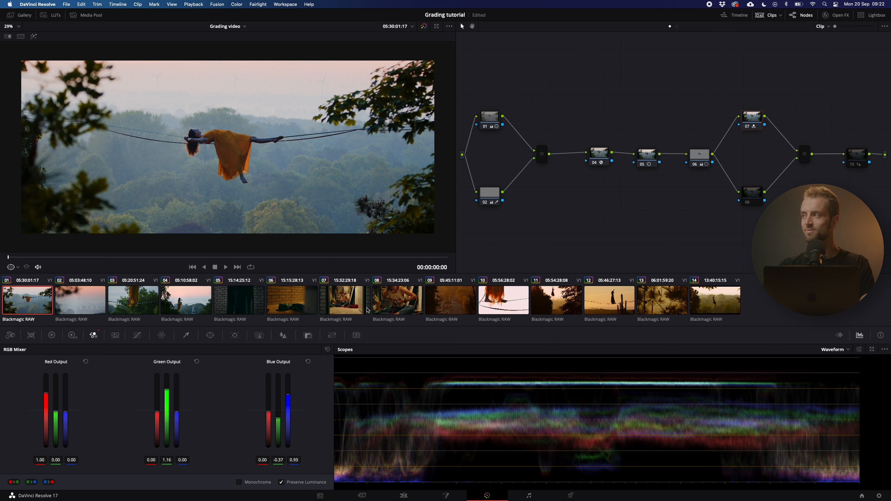
Step: Enable node 10, switch to the timeline-level node graph and move its node 01 slightly to the right
{"action": "left_click", "coordinate": [854, 156]}
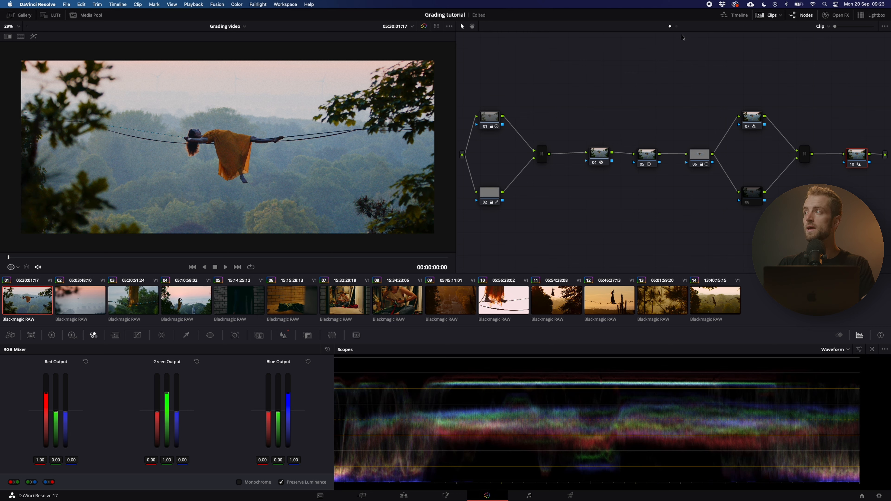
{"action": "left_click", "coordinate": [676, 27]}
{"action": "left_click_drag", "start_coordinate": [514, 117], "coordinate": [557, 120]}
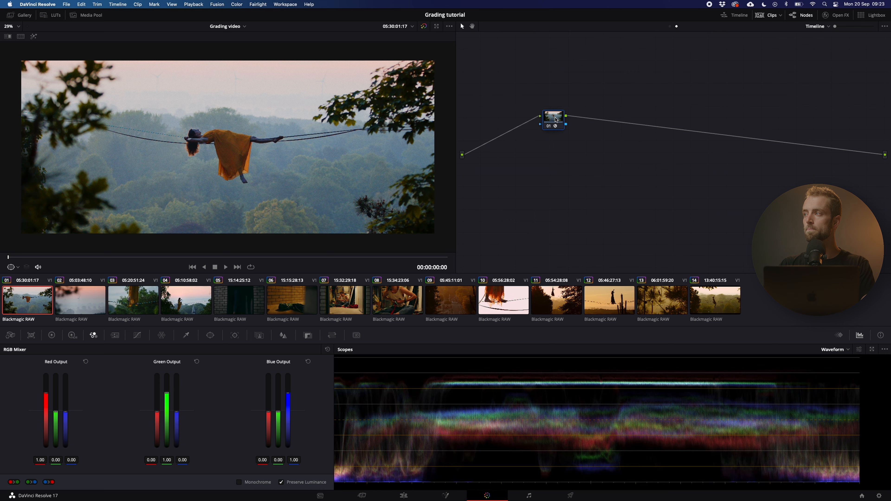
Step: Select the timeline-level node 01 and examine its Film Grain effect settings, including the preset choices, leaving the effect settings closed
{"action": "left_click_drag", "start_coordinate": [555, 120], "coordinate": [551, 123]}
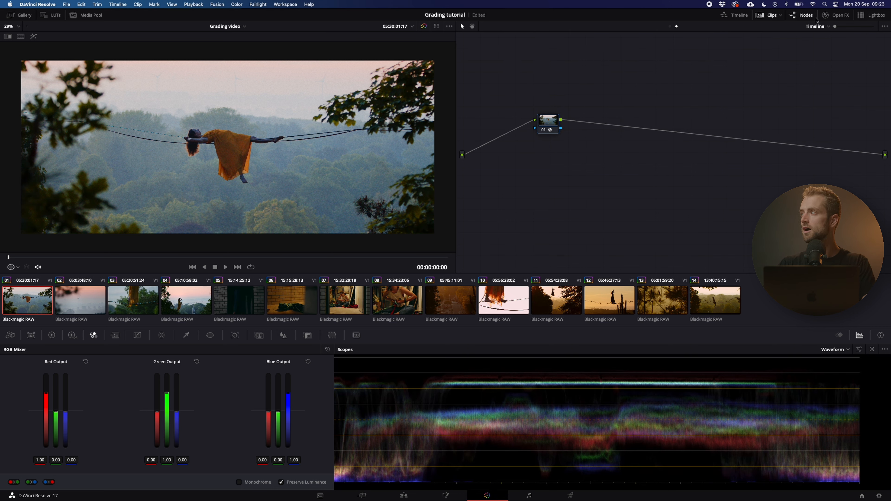
{"action": "left_click", "coordinate": [826, 17]}
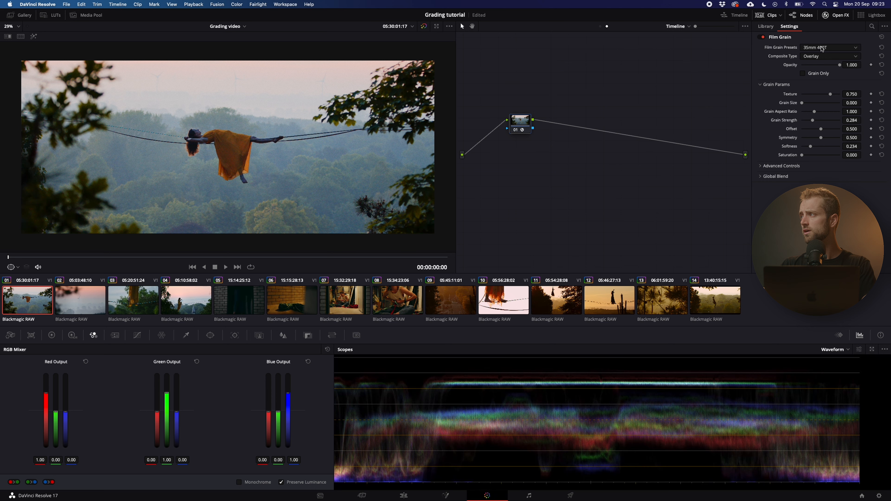
{"action": "left_click", "coordinate": [834, 50]}
{"action": "left_click", "coordinate": [838, 68]}
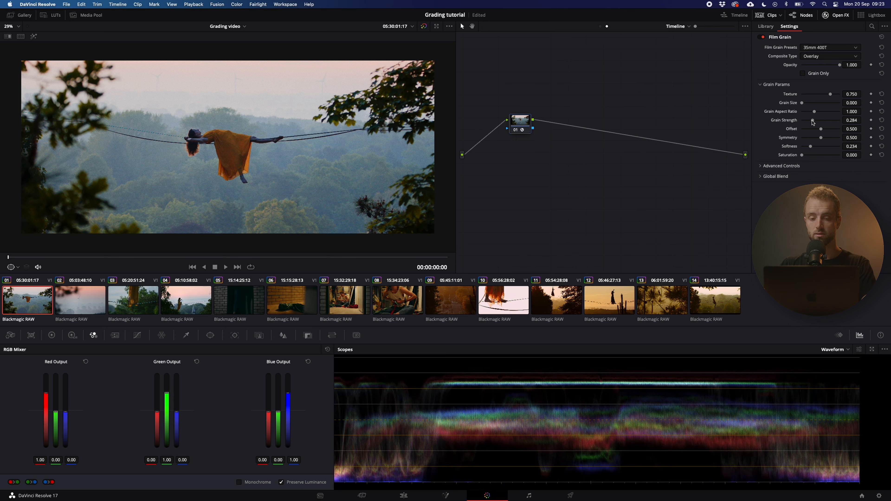
{"action": "left_click", "coordinate": [837, 16]}
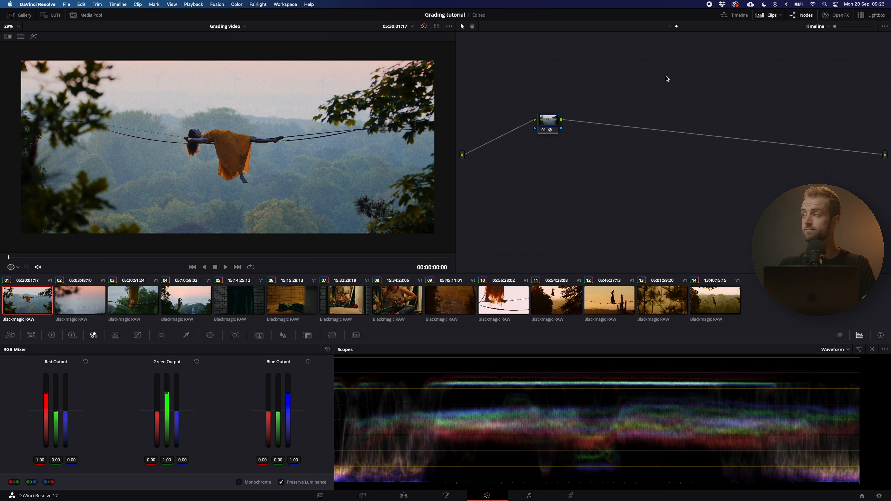
Step: Return to the clip-level node graph, bring up the Camera Raw settings and move node 04 closer to the parallel mixer
{"action": "left_click", "coordinate": [669, 27]}
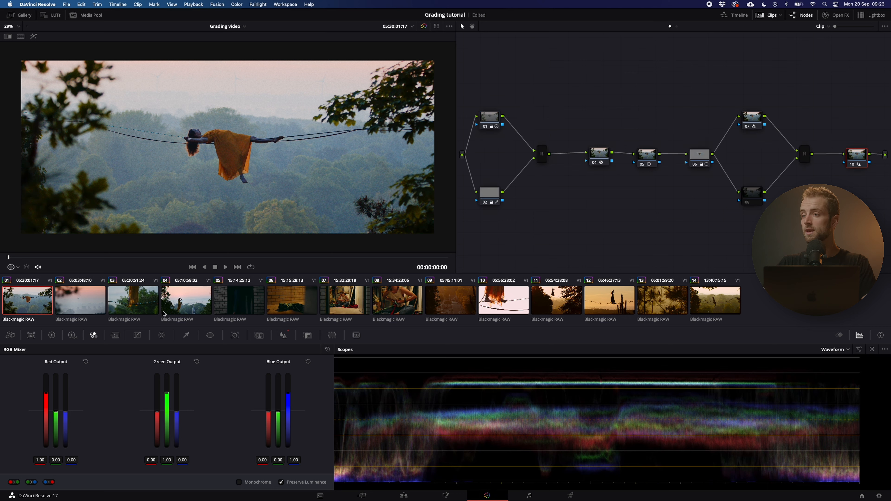
{"action": "left_click", "coordinate": [10, 335]}
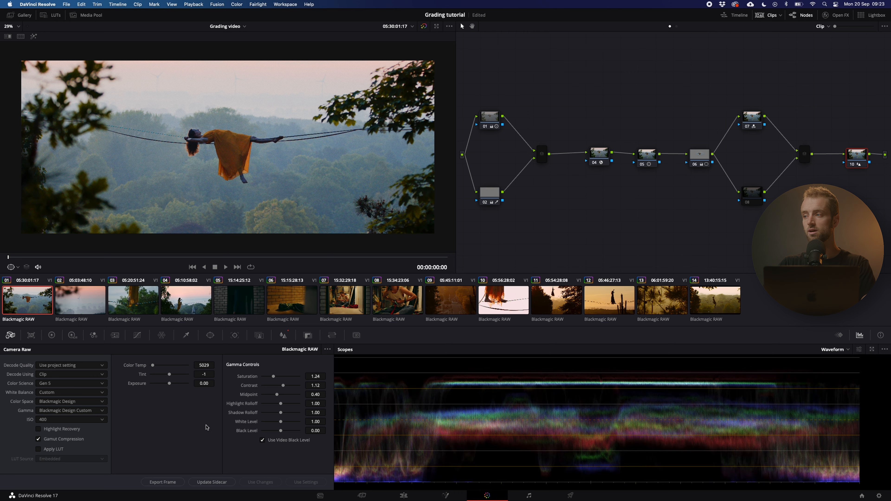
{"action": "left_click_drag", "start_coordinate": [601, 154], "coordinate": [577, 156]}
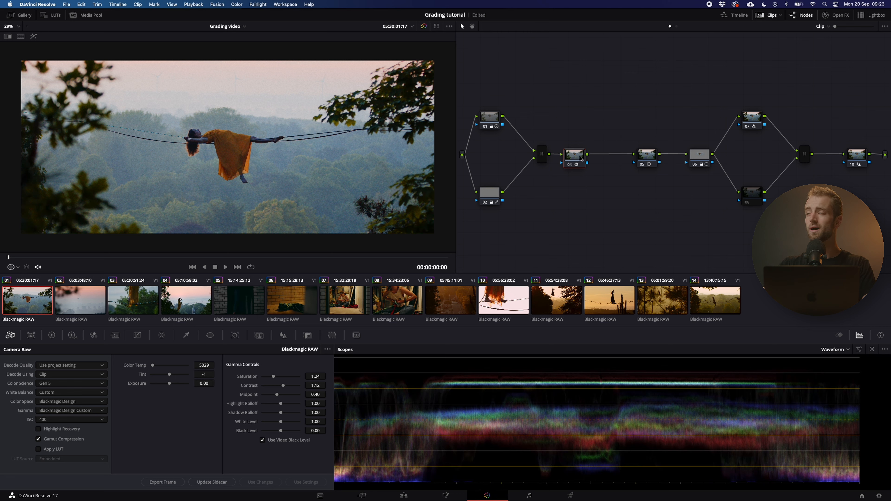
{"action": "mouse_move", "coordinate": [582, 158]}
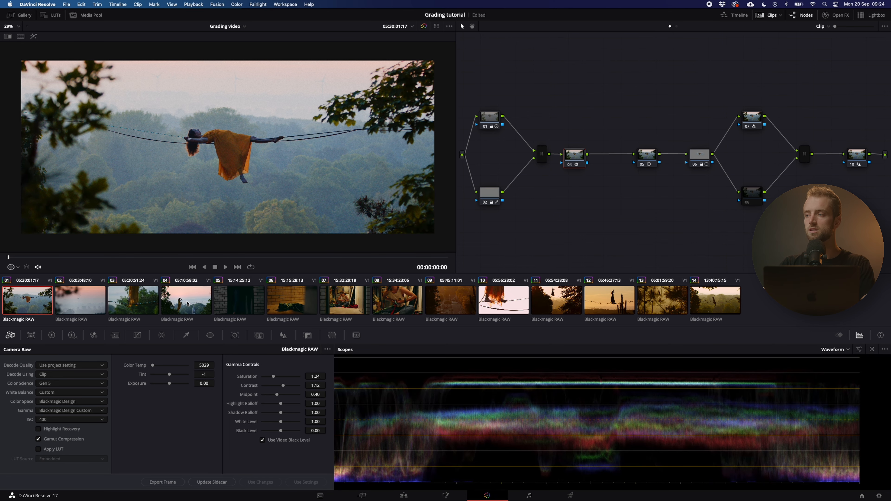
Step: Compare clip 09 with clip 01 and end on clip 09
{"action": "left_click", "coordinate": [452, 306]}
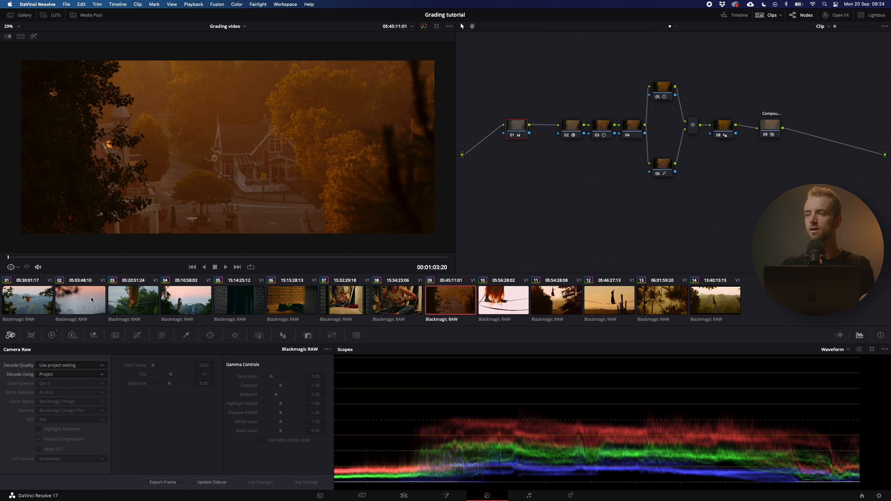
{"action": "left_click", "coordinate": [49, 305]}
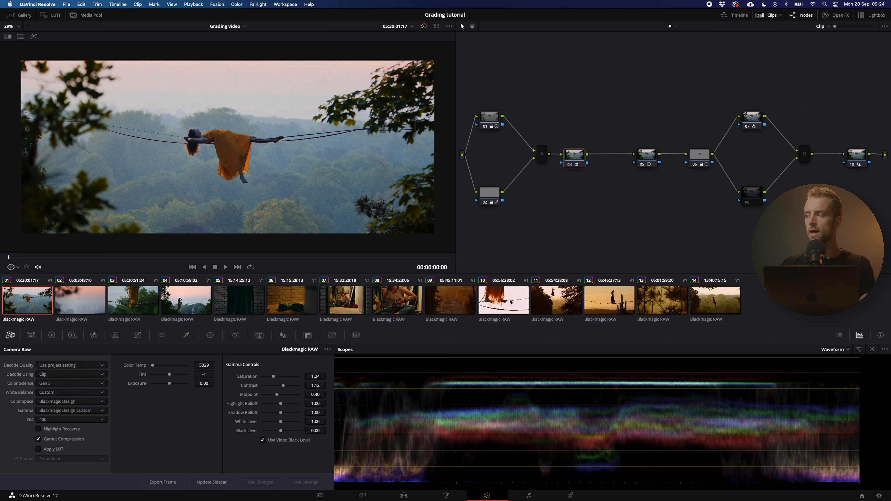
{"action": "left_click", "coordinate": [455, 304]}
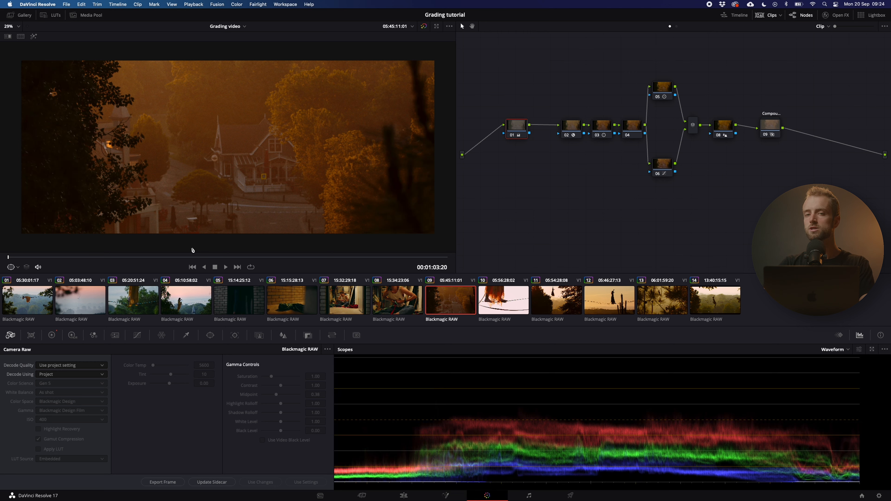
Step: Go to 00:01:22:12 on the timeline and compare the image with all grades bypassed and active
{"action": "left_click_drag", "start_coordinate": [359, 261], "coordinate": [368, 259]}
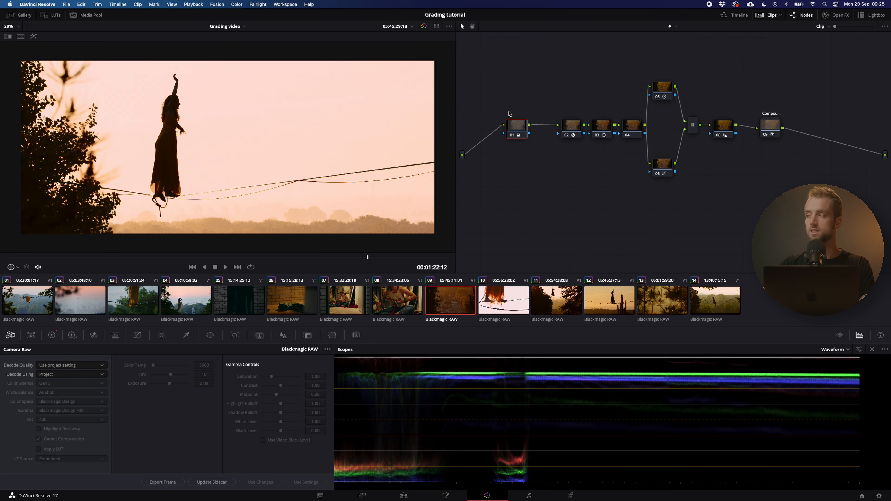
{"action": "key", "text": "alt+d"}
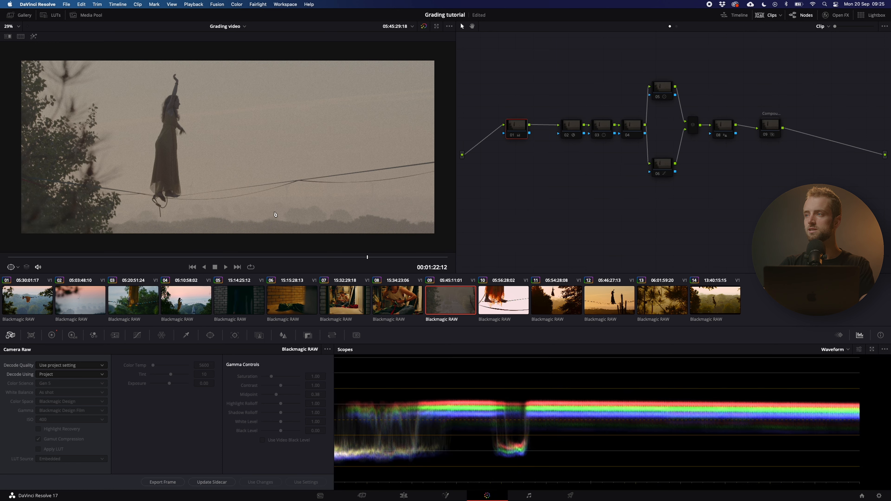
{"action": "key", "text": "alt+d"}
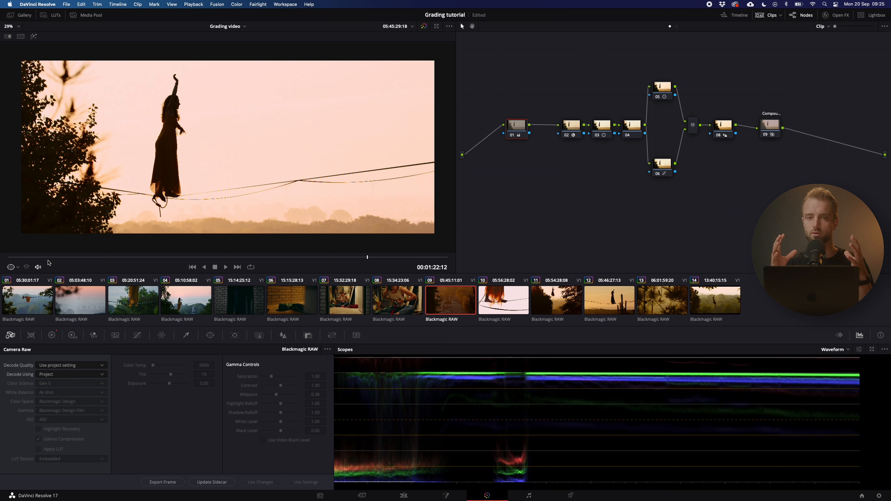
{"action": "left_click_drag", "start_coordinate": [483, 73], "coordinate": [725, 198]}
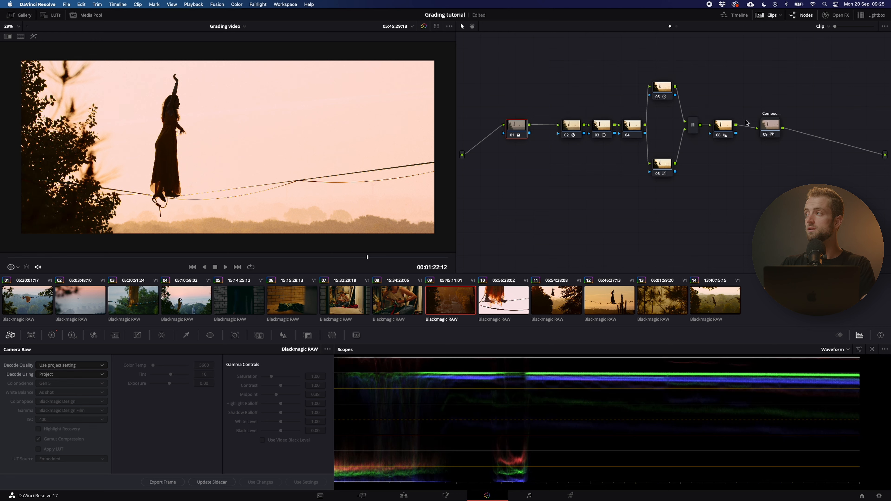
Step: Nudge the compound node 09 to the right, try a key output gain of 1, and settle on 0.4
{"action": "left_click_drag", "start_coordinate": [770, 128], "coordinate": [778, 125]}
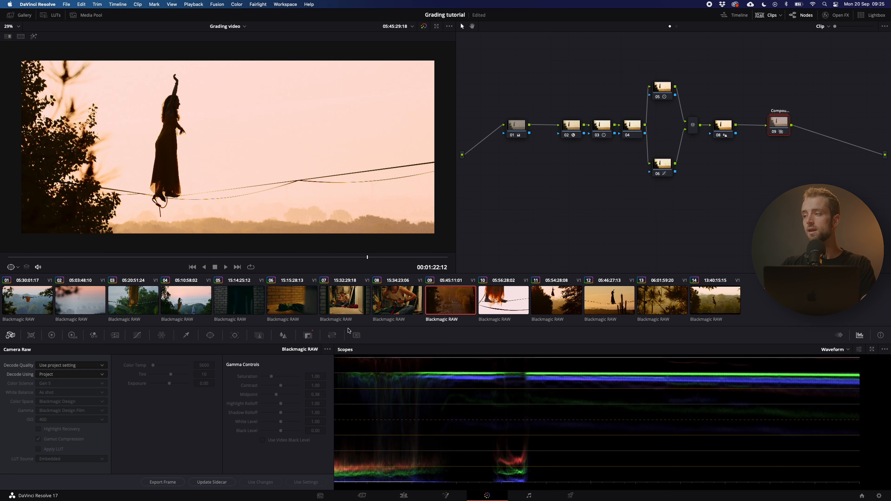
{"action": "left_click", "coordinate": [307, 335]}
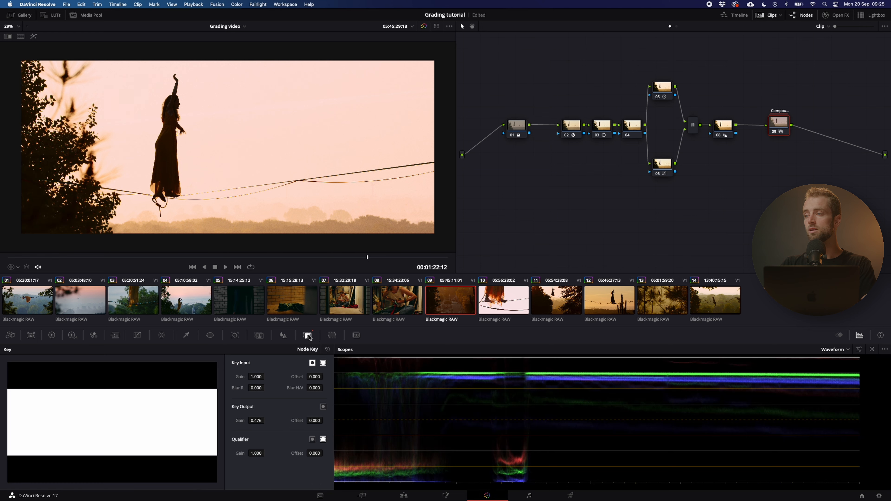
{"action": "double_click", "coordinate": [258, 421]}
{"action": "type", "text": "1"}
{"action": "key", "text": "Return"}
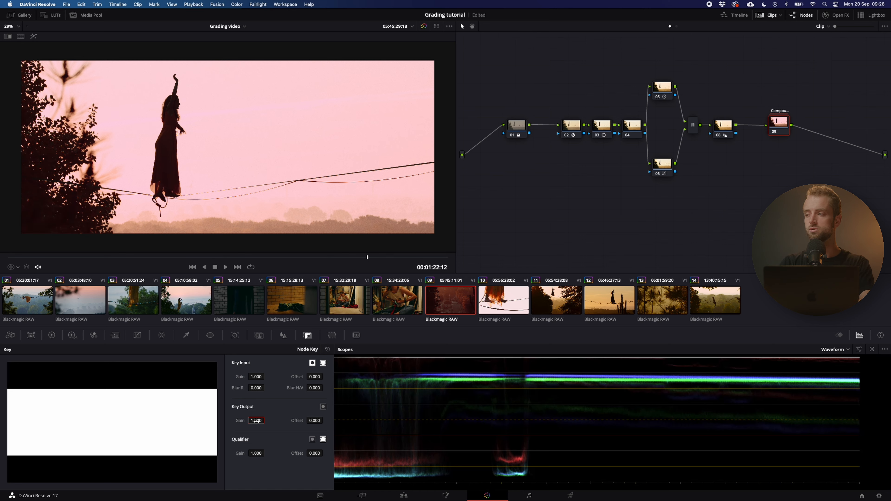
{"action": "type", "text": "0.4"}
{"action": "key", "text": "Return"}
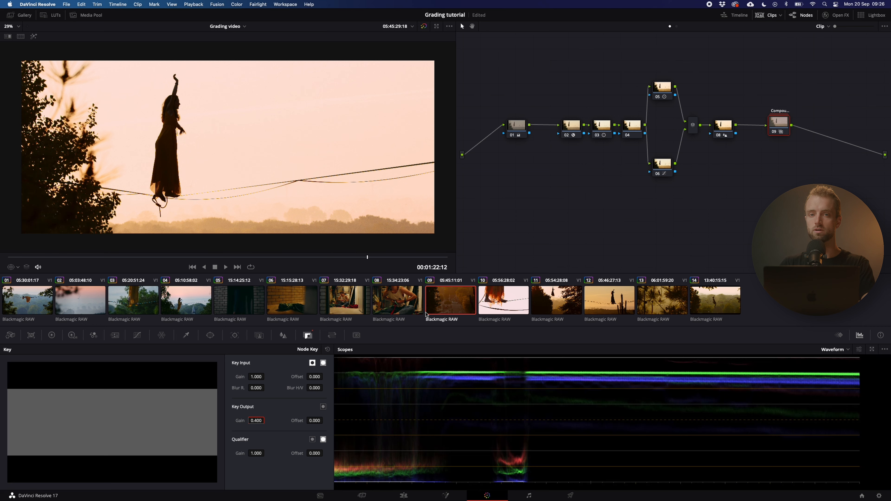
Step: Display the compound node's internal graph and spread it out by moving the mixer right and node 01 left
{"action": "left_click", "coordinate": [802, 145]}
{"action": "right_click", "coordinate": [789, 121]}
{"action": "left_click", "coordinate": [808, 138]}
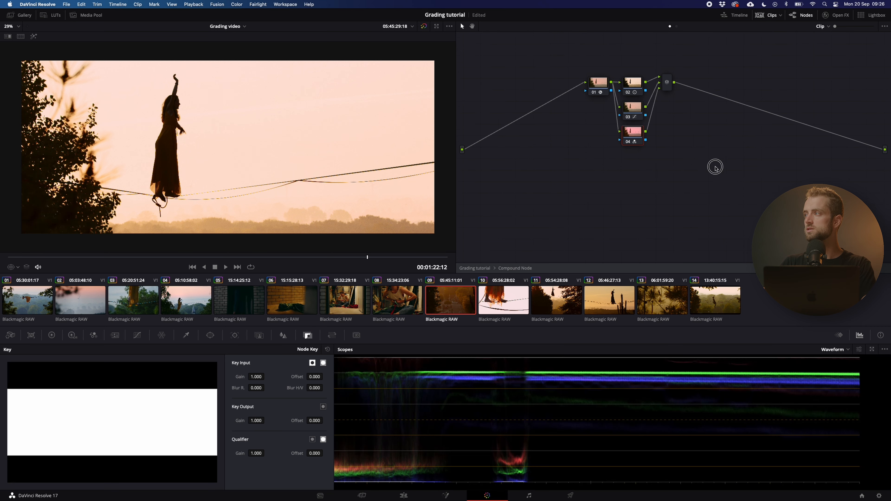
{"action": "left_click_drag", "start_coordinate": [667, 85], "coordinate": [703, 93]}
{"action": "left_click_drag", "start_coordinate": [594, 88], "coordinate": [575, 88]}
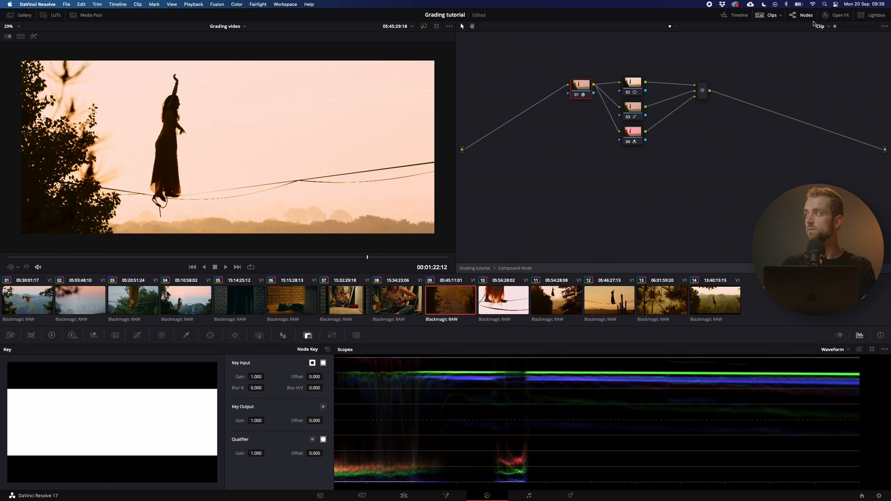
Step: Check the Open FX settings with node 01 selected, and bring up the primary color wheels for node 02
{"action": "left_click", "coordinate": [833, 15]}
{"action": "left_click", "coordinate": [836, 16]}
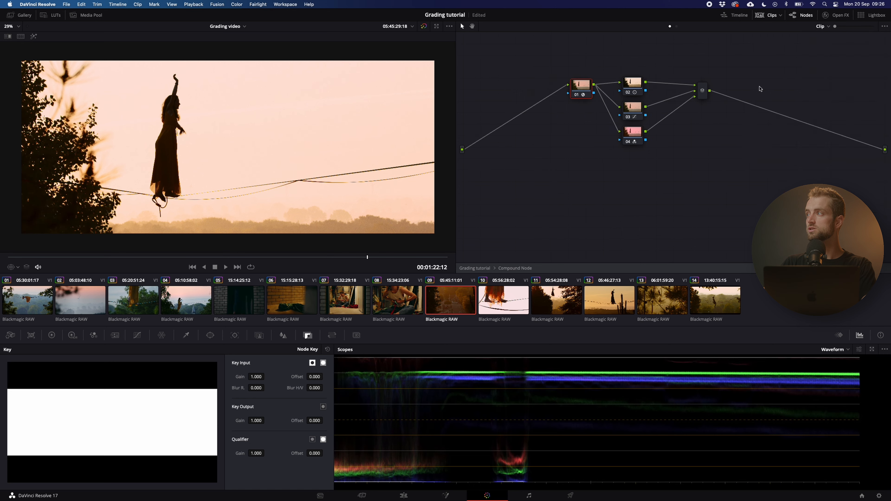
{"action": "left_click", "coordinate": [635, 87]}
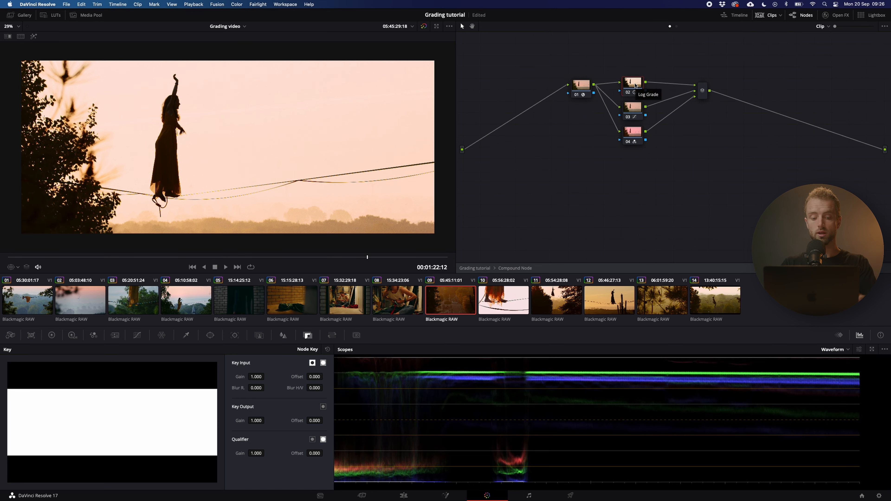
{"action": "left_click", "coordinate": [636, 85]}
{"action": "left_click_drag", "start_coordinate": [635, 86], "coordinate": [634, 80]}
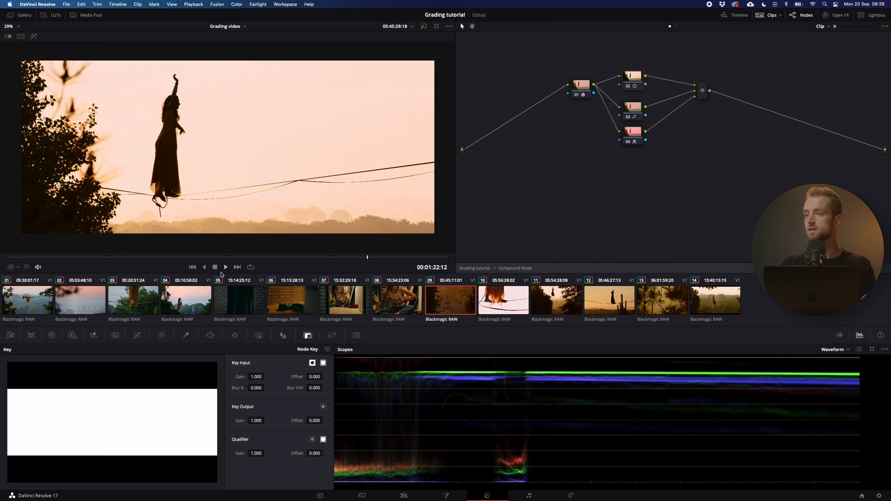
{"action": "left_click", "coordinate": [52, 335]}
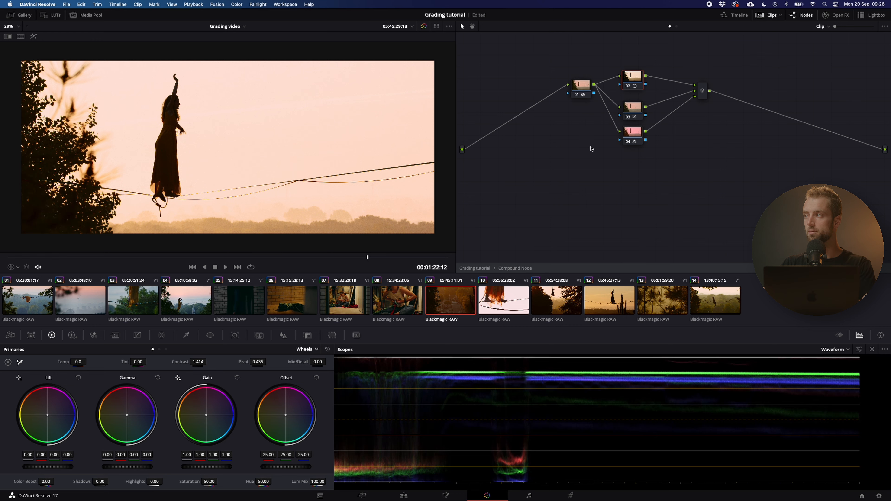
Step: Check which color space is assigned to the compound's node 04 and compare the image with that node disabled and enabled
{"action": "left_click", "coordinate": [637, 119]}
{"action": "left_click_drag", "start_coordinate": [635, 134], "coordinate": [634, 136]}
{"action": "right_click", "coordinate": [634, 136]}
{"action": "mouse_move", "coordinate": [660, 224]}
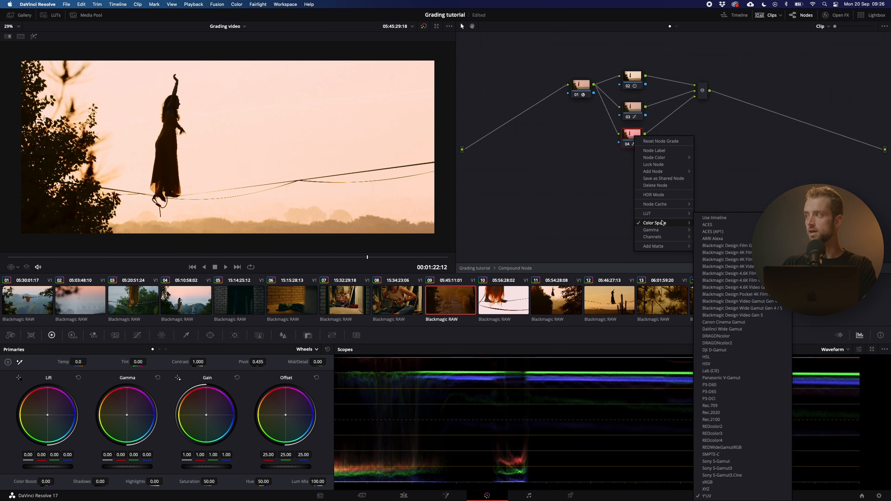
{"action": "left_click", "coordinate": [633, 137]}
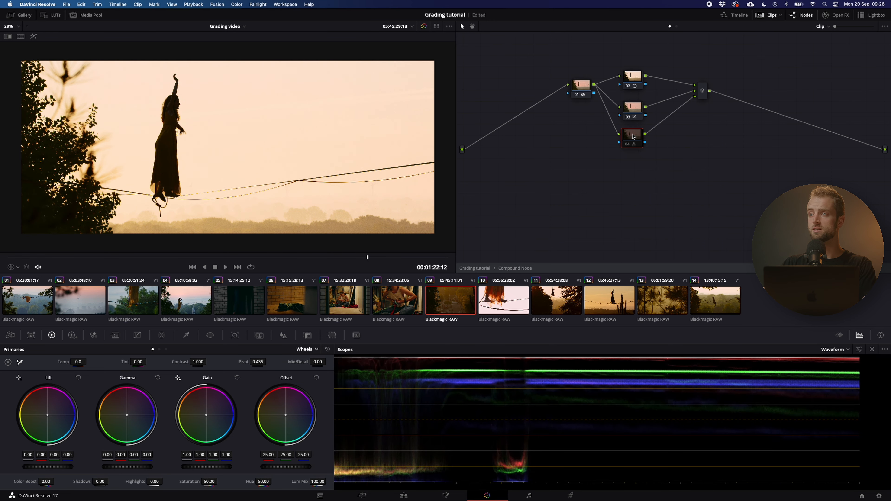
{"action": "key", "text": "super+d"}
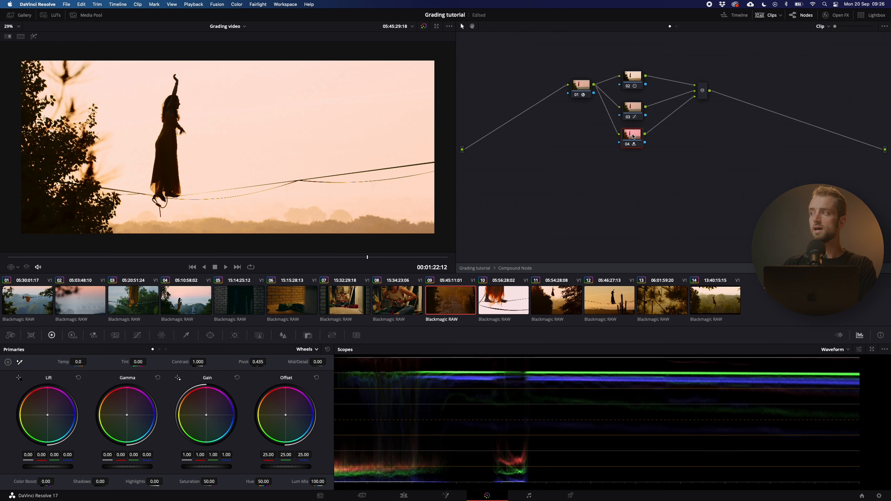
Step: Bring up the Hue Vs Sat curve of node 03 inside the compound node
{"action": "left_click", "coordinate": [632, 108]}
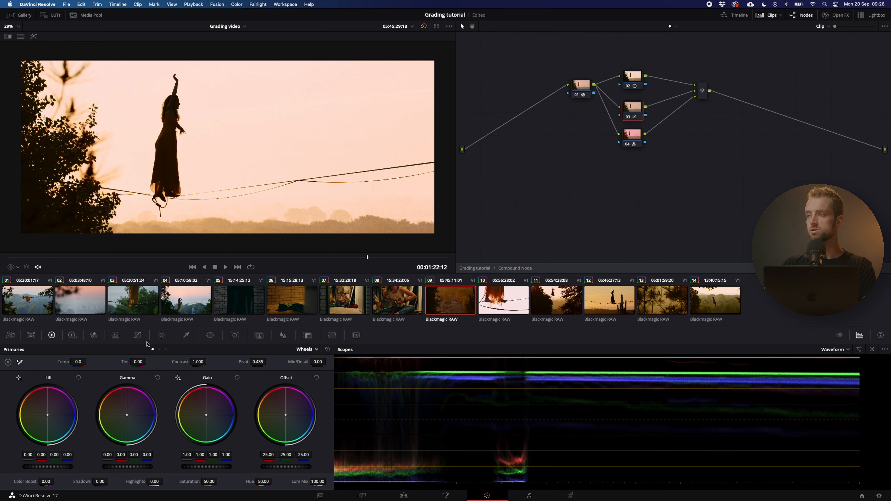
{"action": "left_click", "coordinate": [137, 336]}
{"action": "left_click", "coordinate": [160, 349]}
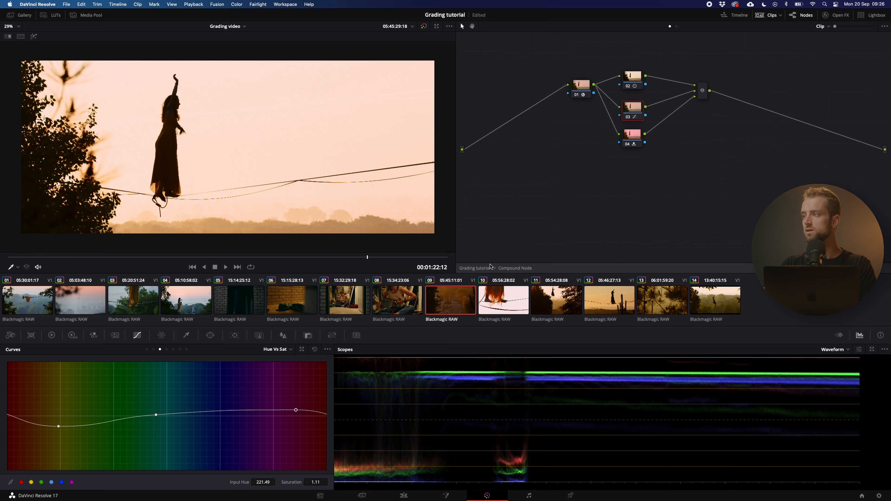
Step: Return to the clip's main node graph and compare the image with the compound node disabled and enabled
{"action": "left_click", "coordinate": [477, 267]}
{"action": "key", "text": "super+d"}
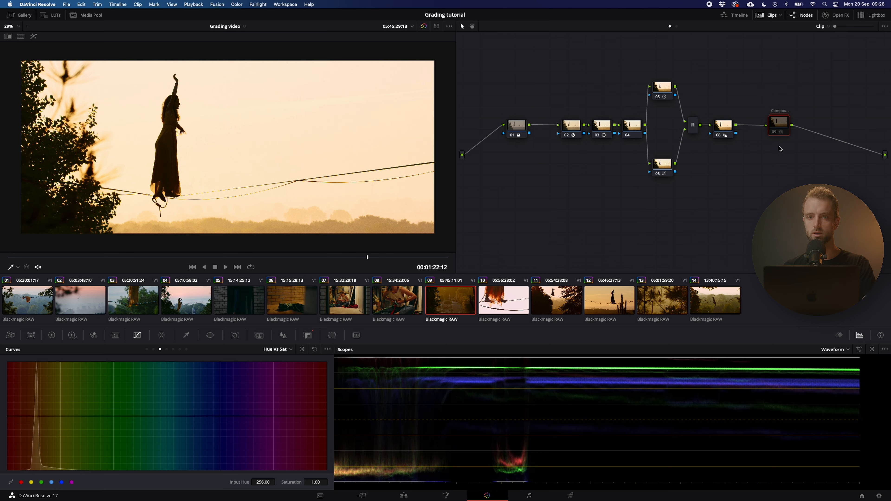
{"action": "key", "text": "super+d"}
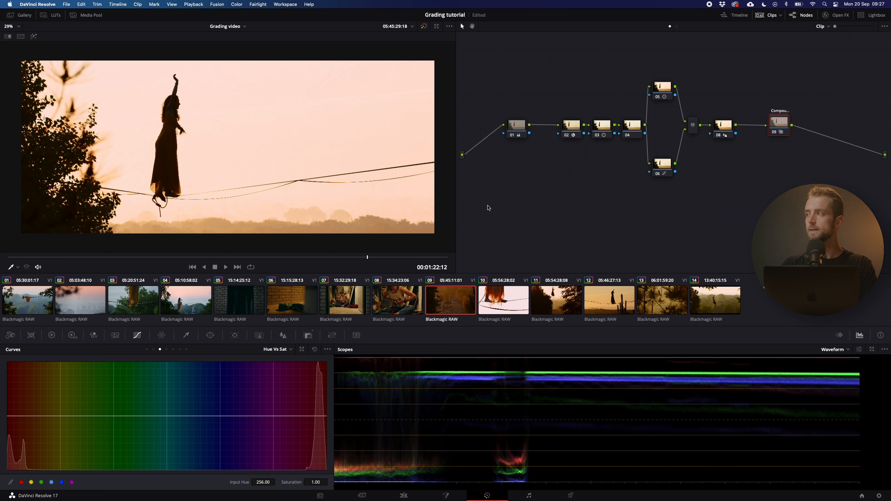
Step: Switch to clip 07, bring up its Camera Raw settings and open the color temperature value
{"action": "left_click", "coordinate": [337, 299]}
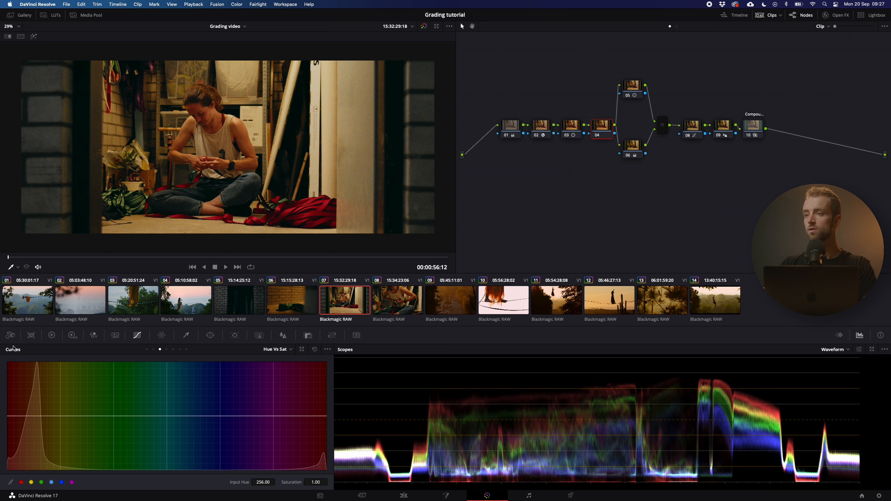
{"action": "left_click", "coordinate": [10, 336]}
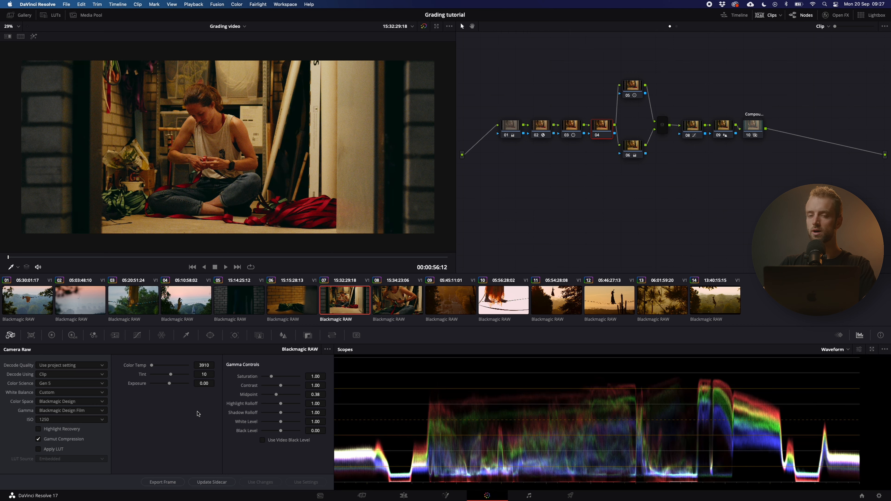
{"action": "left_click", "coordinate": [210, 365]}
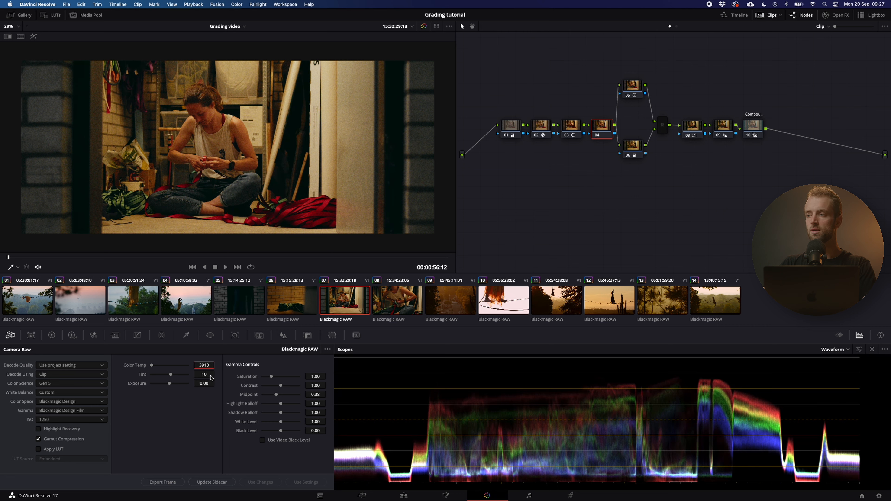
Step: Try a color temperature of 5600 on clip 07
{"action": "type", "text": "5600"}
{"action": "key", "text": "Return"}
{"action": "left_click", "coordinate": [192, 420]}
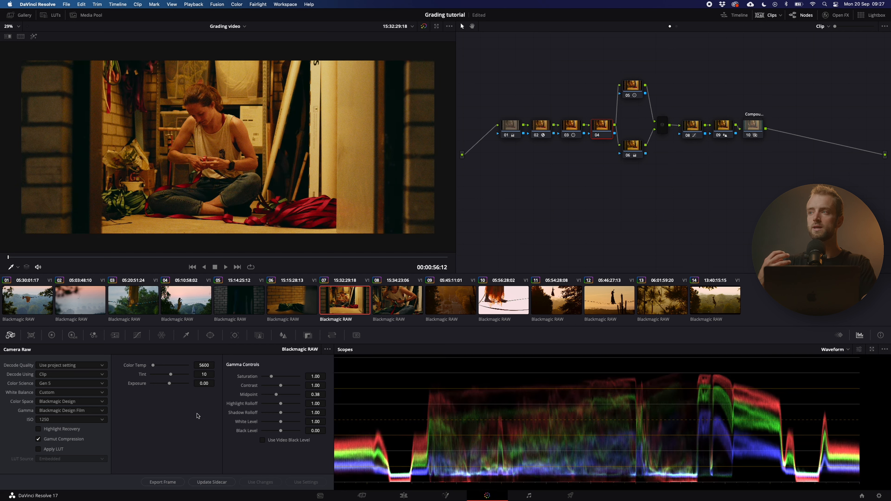
Step: Set clip 07's color temperature to 3900
{"action": "left_click", "coordinate": [211, 366]}
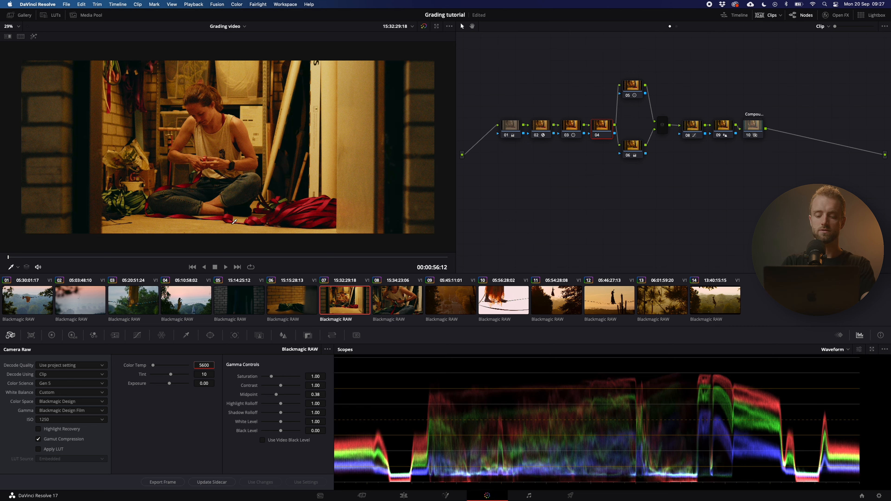
{"action": "key", "text": "Return"}
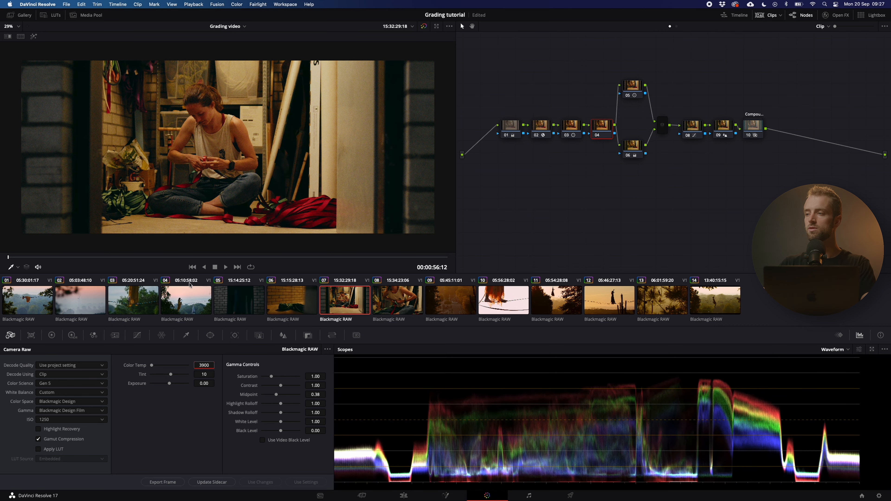
{"action": "left_click", "coordinate": [163, 412]}
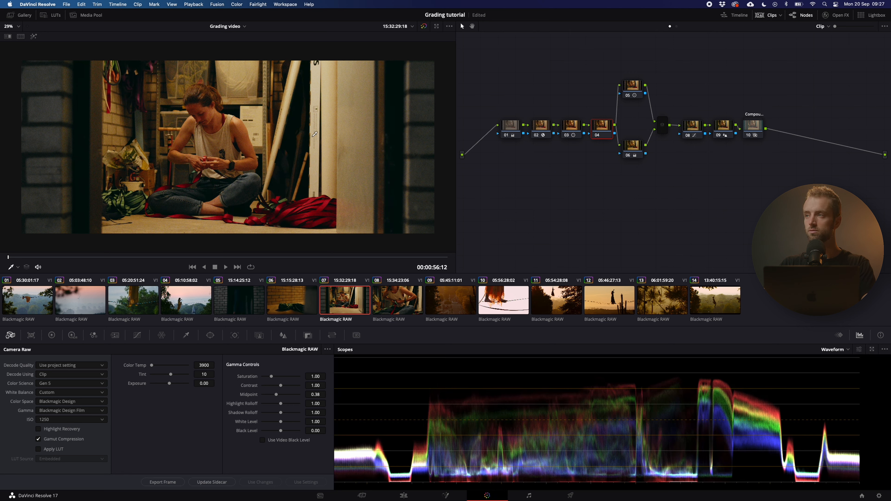
Step: Go through clip 07's node graph, from parallel nodes 05 and 06 through nodes 08 and 09 to compound node 10
{"action": "left_click_drag", "start_coordinate": [494, 64], "coordinate": [733, 194]}
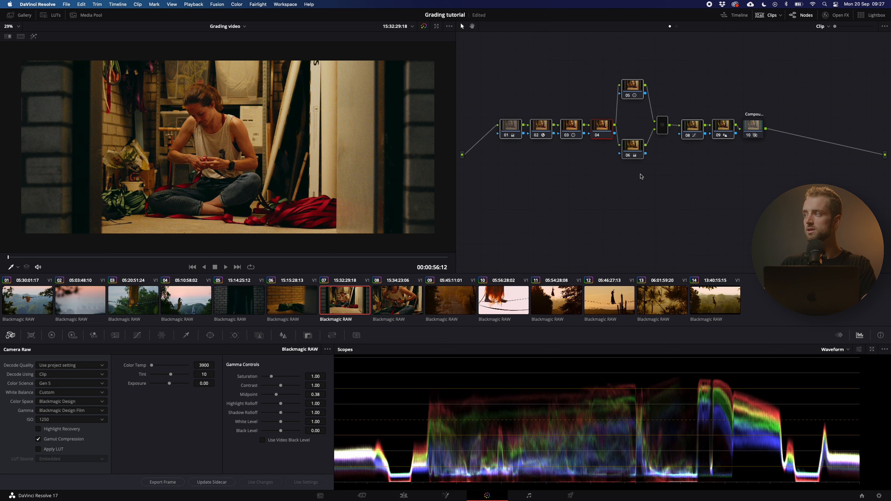
{"action": "left_click", "coordinate": [634, 92]}
{"action": "left_click", "coordinate": [635, 151]}
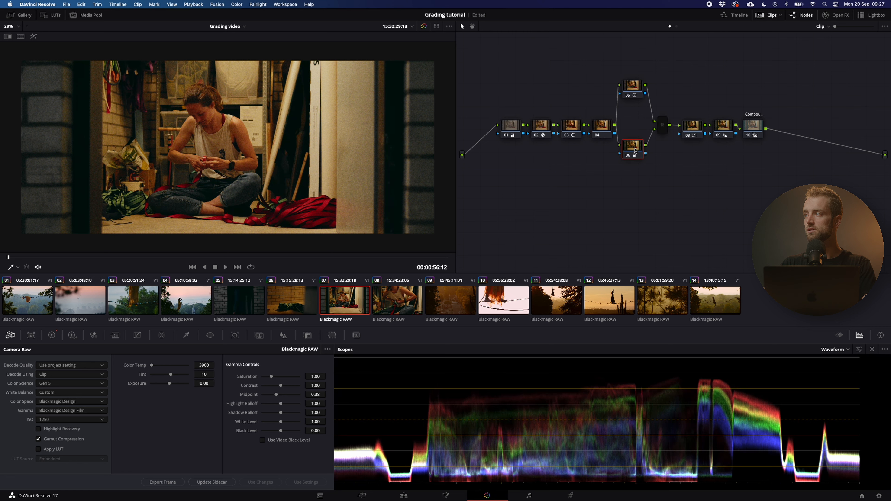
{"action": "left_click", "coordinate": [693, 127]}
{"action": "left_click", "coordinate": [729, 127]}
{"action": "left_click", "coordinate": [751, 127]}
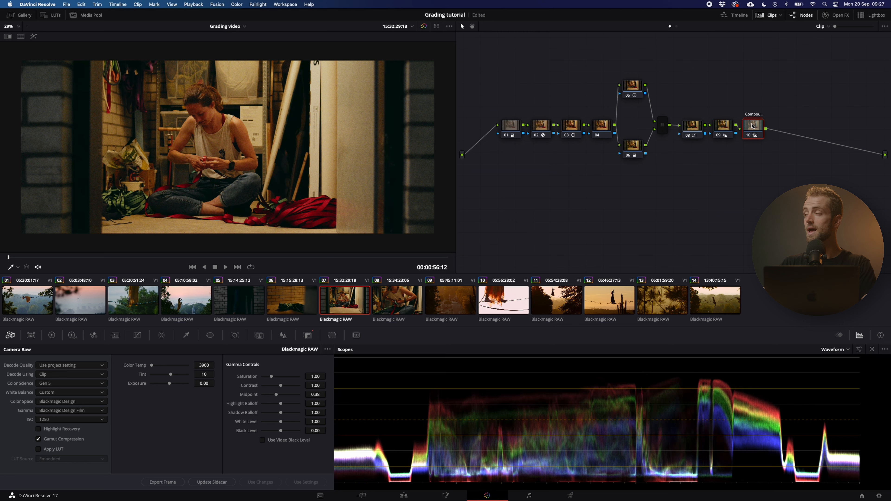
Step: Show the compound node's contents, spread its overlapping nodes apart with the mixer before node 06, and return to the clip's main graph
{"action": "right_click", "coordinate": [751, 129]}
{"action": "left_click", "coordinate": [782, 145]}
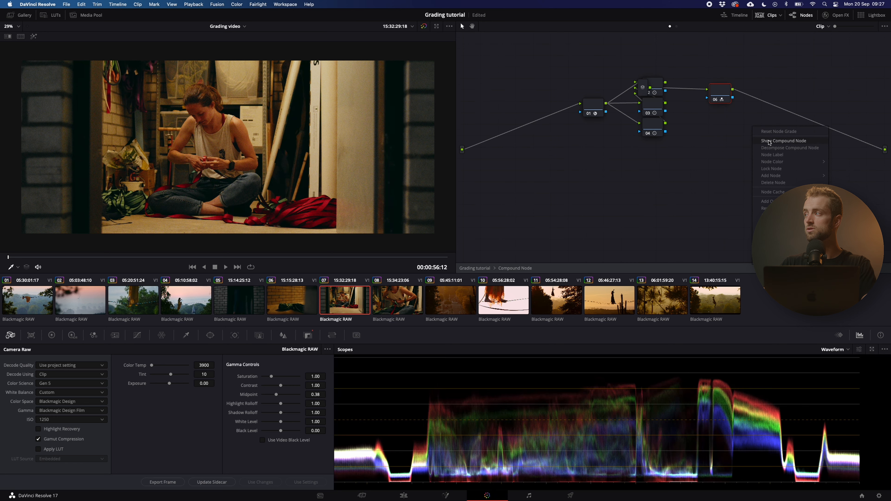
{"action": "left_click_drag", "start_coordinate": [725, 93], "coordinate": [750, 93]}
{"action": "left_click_drag", "start_coordinate": [668, 59], "coordinate": [662, 136]}
{"action": "left_click_drag", "start_coordinate": [661, 103], "coordinate": [715, 95]}
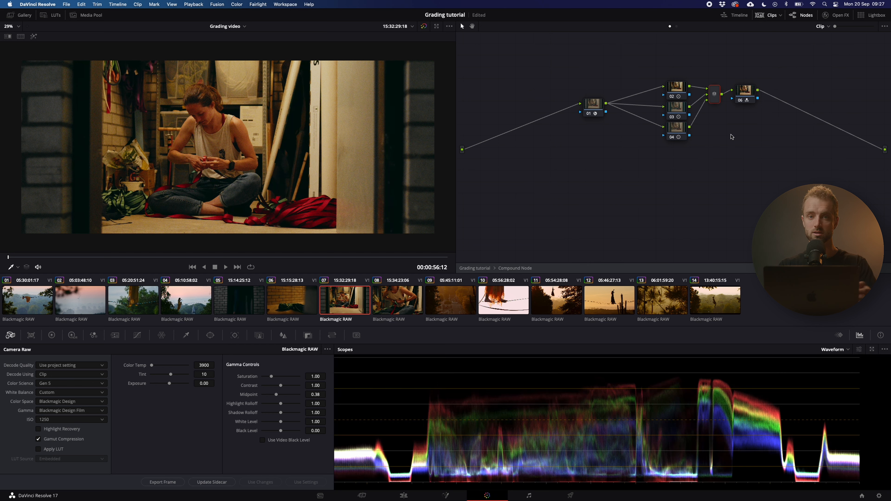
{"action": "left_click", "coordinate": [486, 268]}
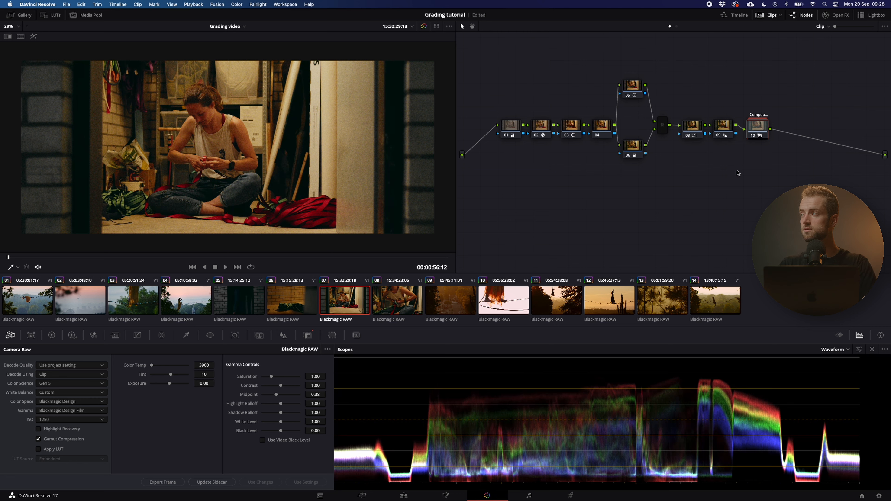
Step: View clip 08, and compare clip 01's image with clip 04 at a frame where the woman stands upright on the line
{"action": "key", "text": "Down"}
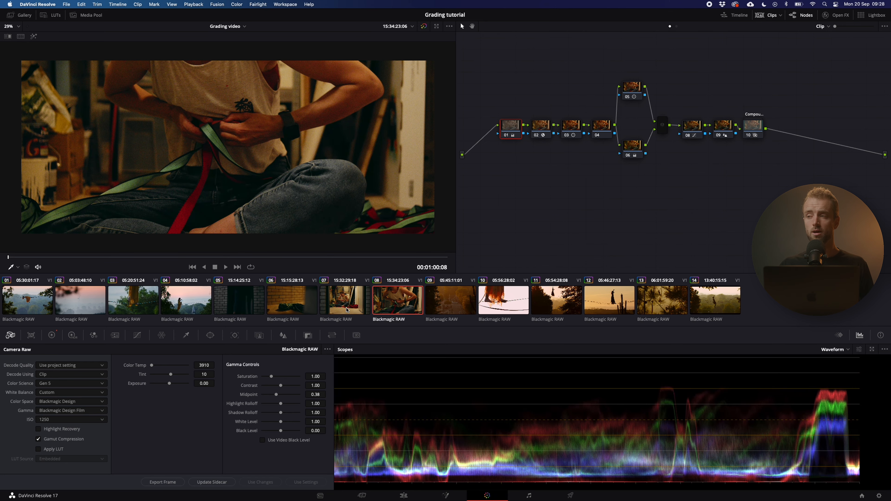
{"action": "left_click", "coordinate": [40, 309]}
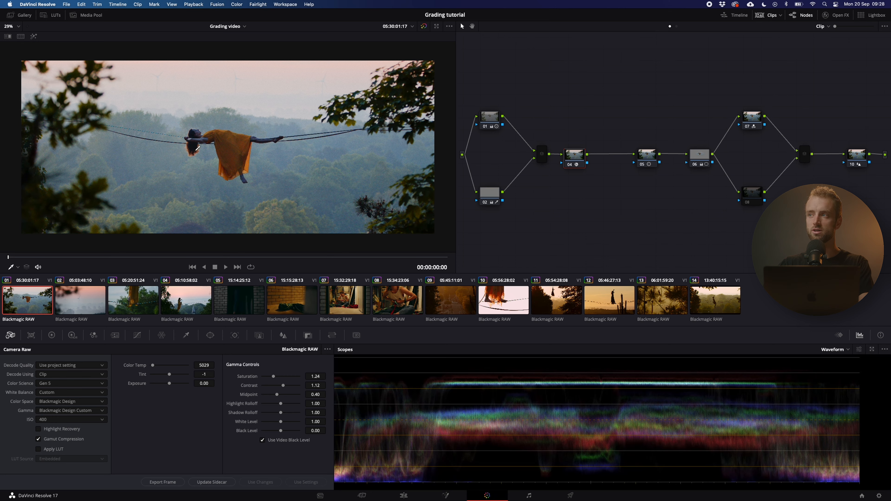
{"action": "left_click", "coordinate": [167, 296]}
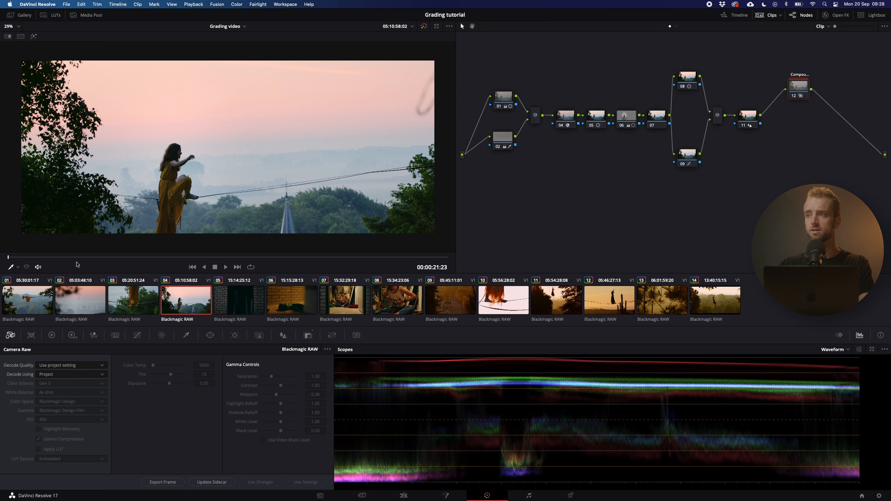
{"action": "left_click_drag", "start_coordinate": [44, 258], "coordinate": [95, 258]}
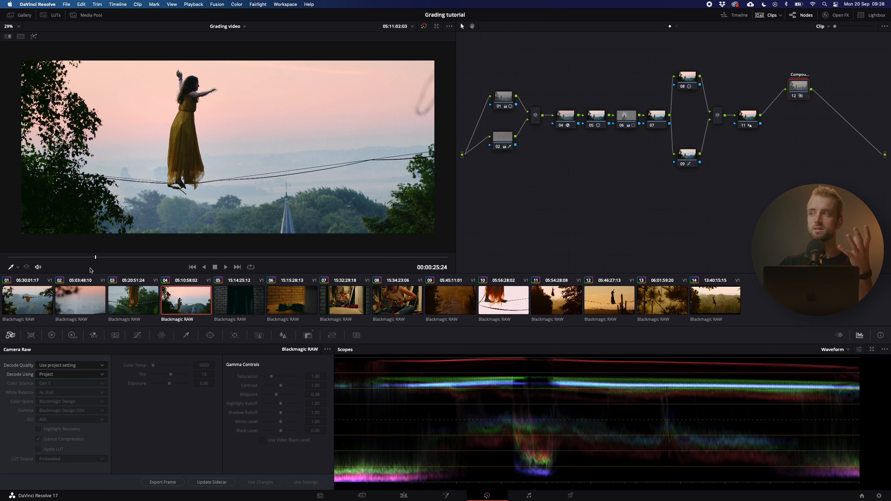
{"action": "left_click", "coordinate": [39, 306]}
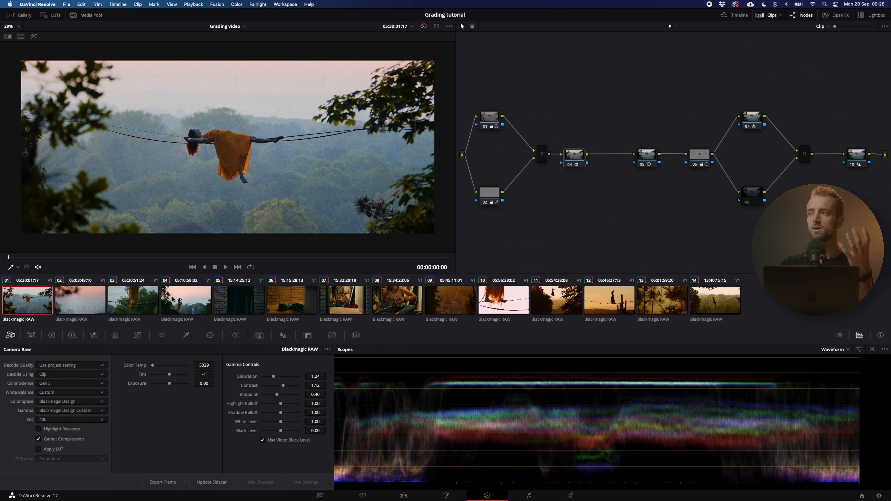
{"action": "left_click", "coordinate": [186, 299]}
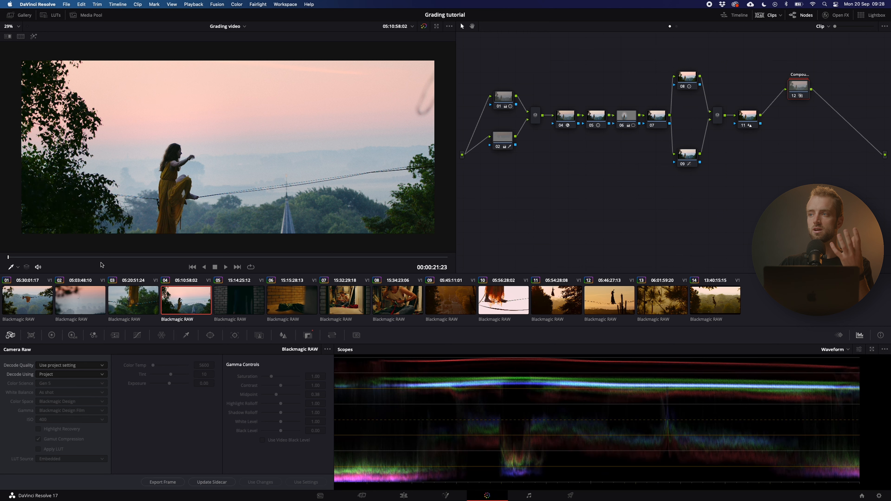
{"action": "left_click", "coordinate": [102, 260]}
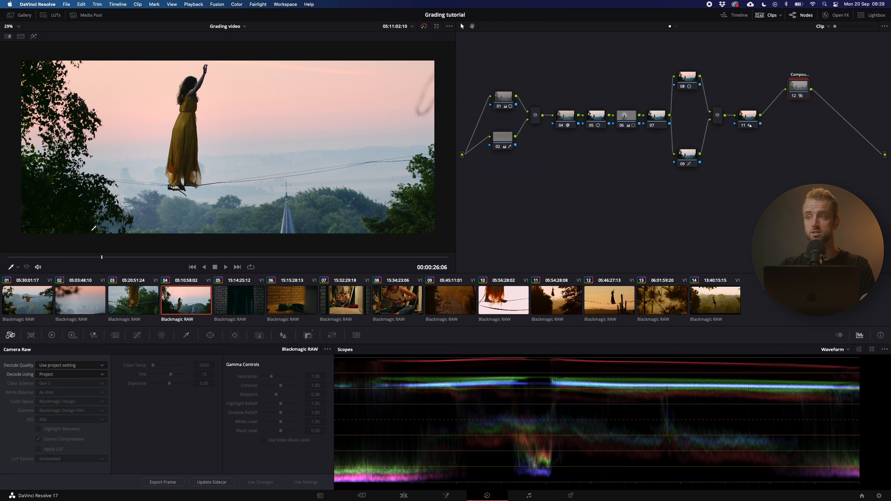
Step: Compare the grades of clip 01 and clip 14 by switching between them, finishing on clip 14
{"action": "left_click", "coordinate": [37, 302]}
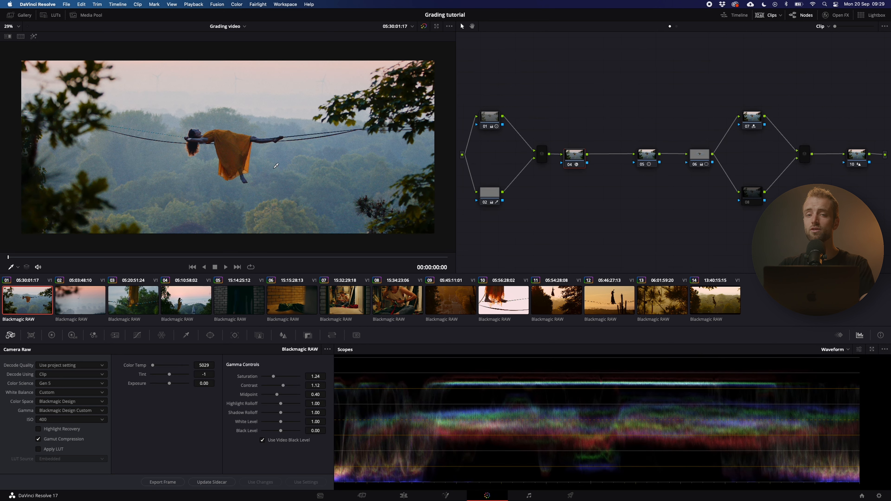
{"action": "left_click", "coordinate": [716, 304]}
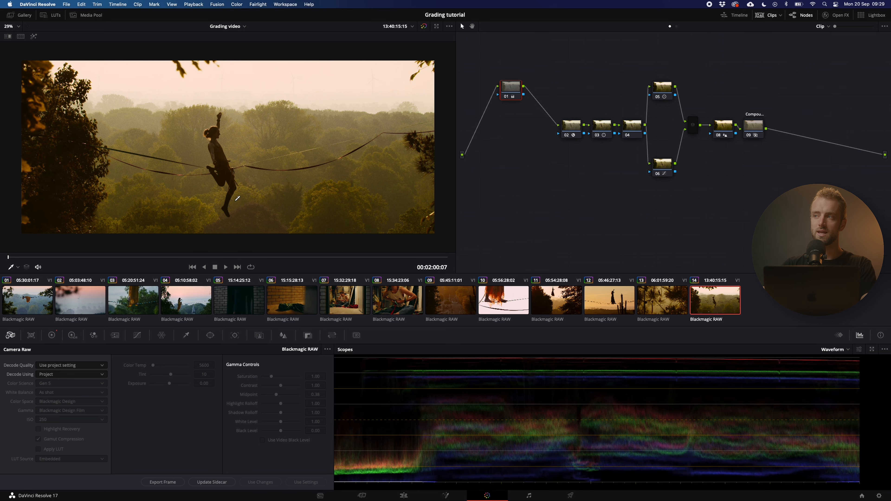
{"action": "left_click", "coordinate": [28, 310]}
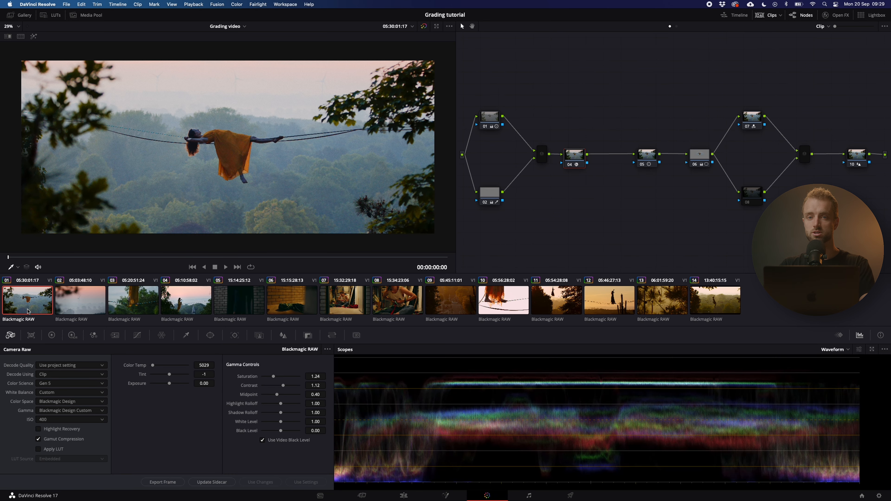
{"action": "left_click", "coordinate": [714, 303]}
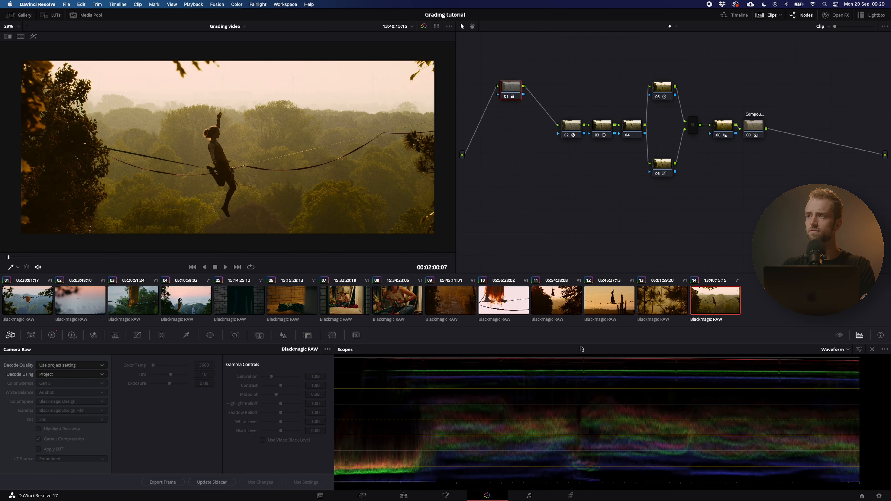